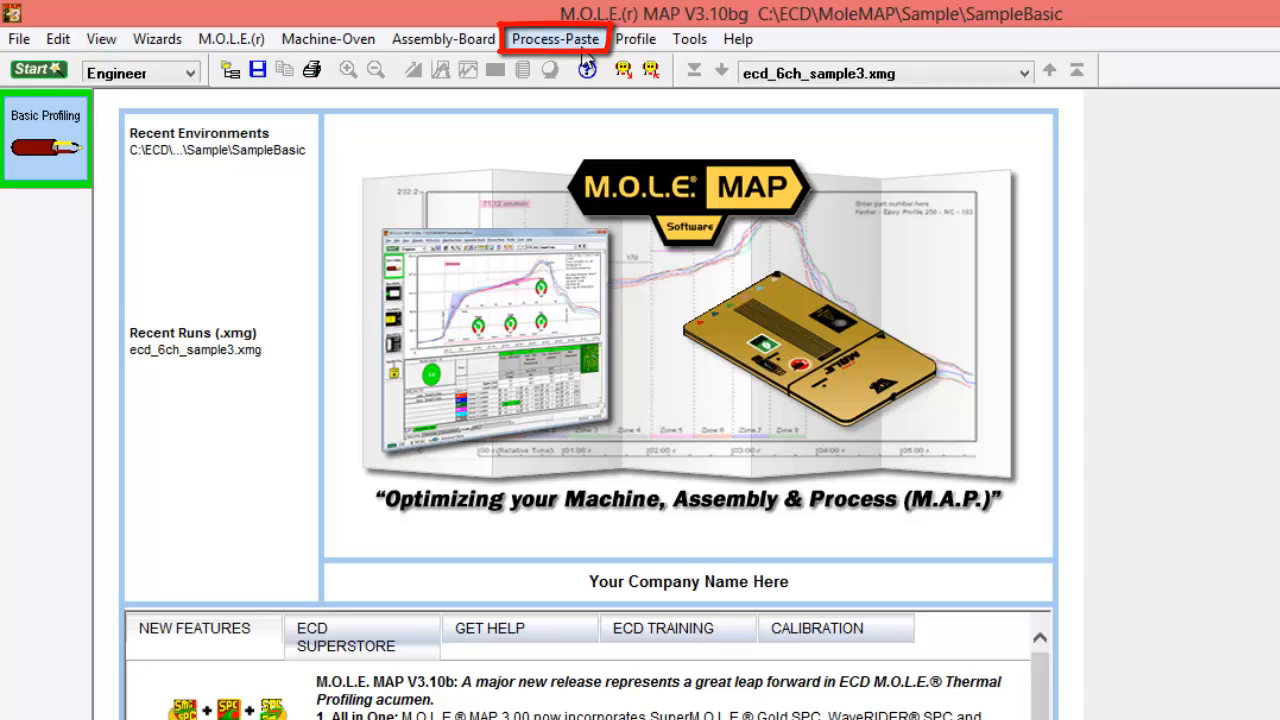
Browse the solder paste library in the Set Process Information dialog and leave it without changing the paste.
click(583, 48)
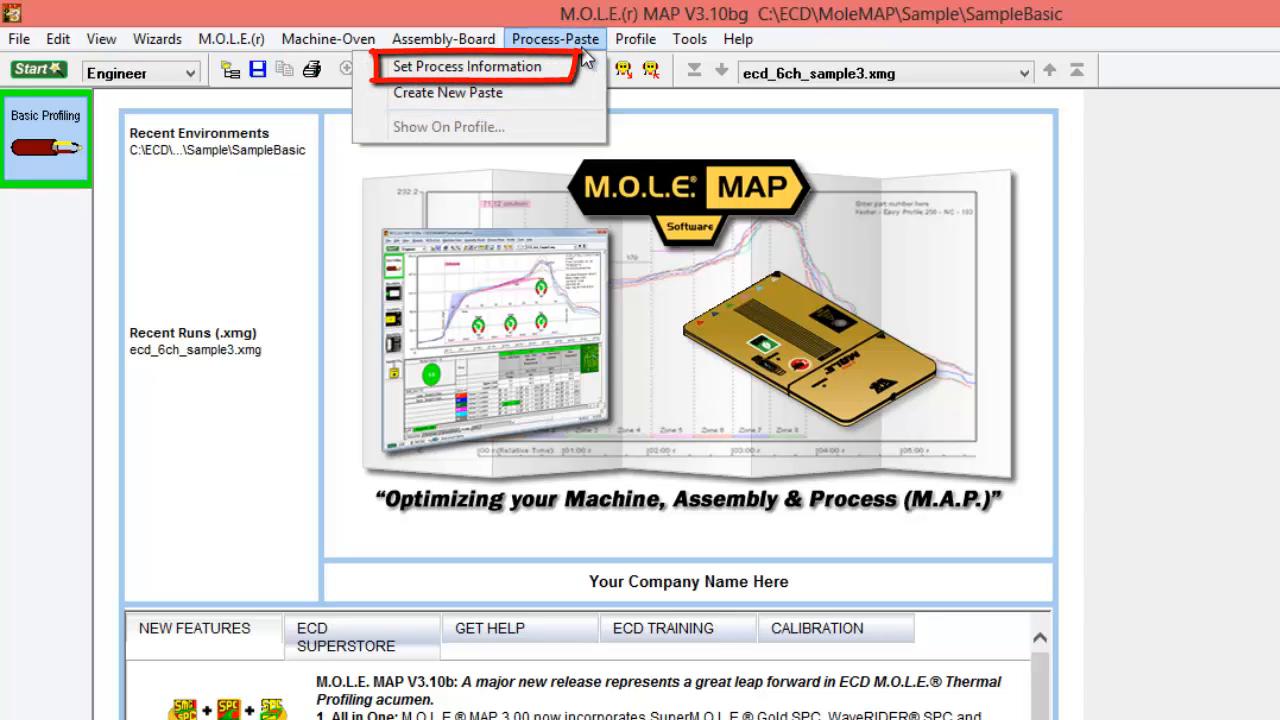
click(502, 72)
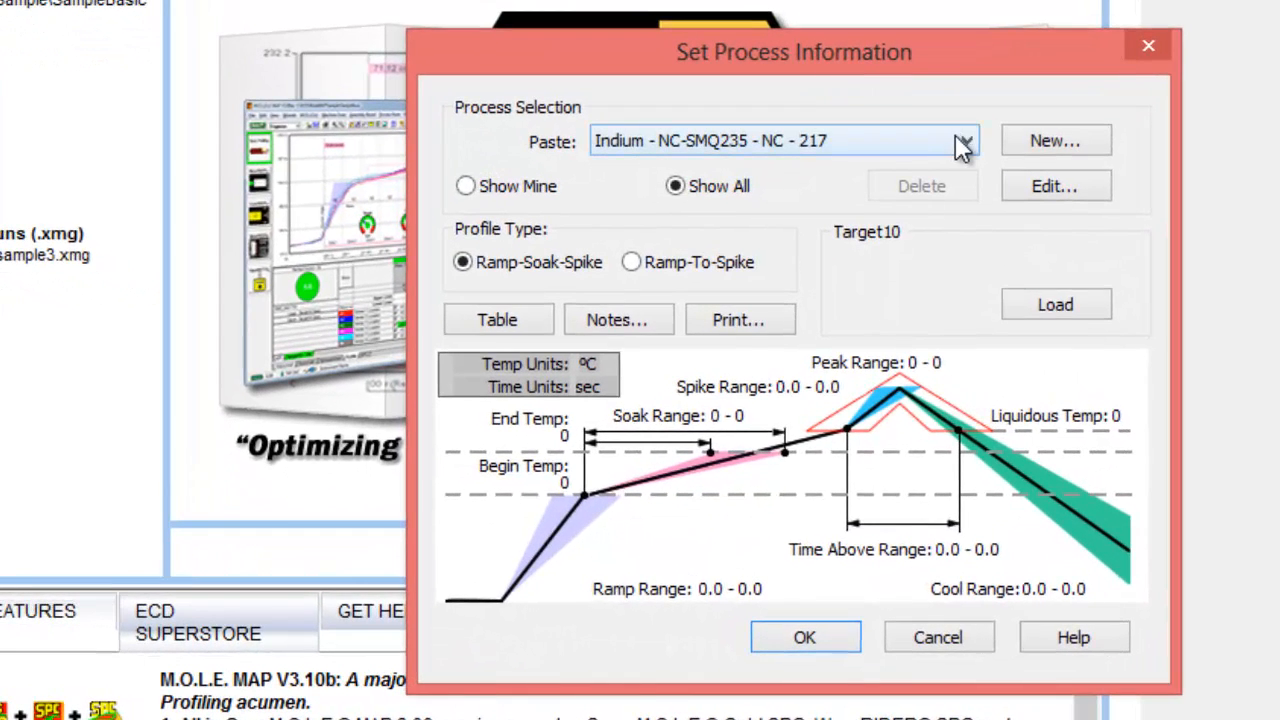
click(963, 145)
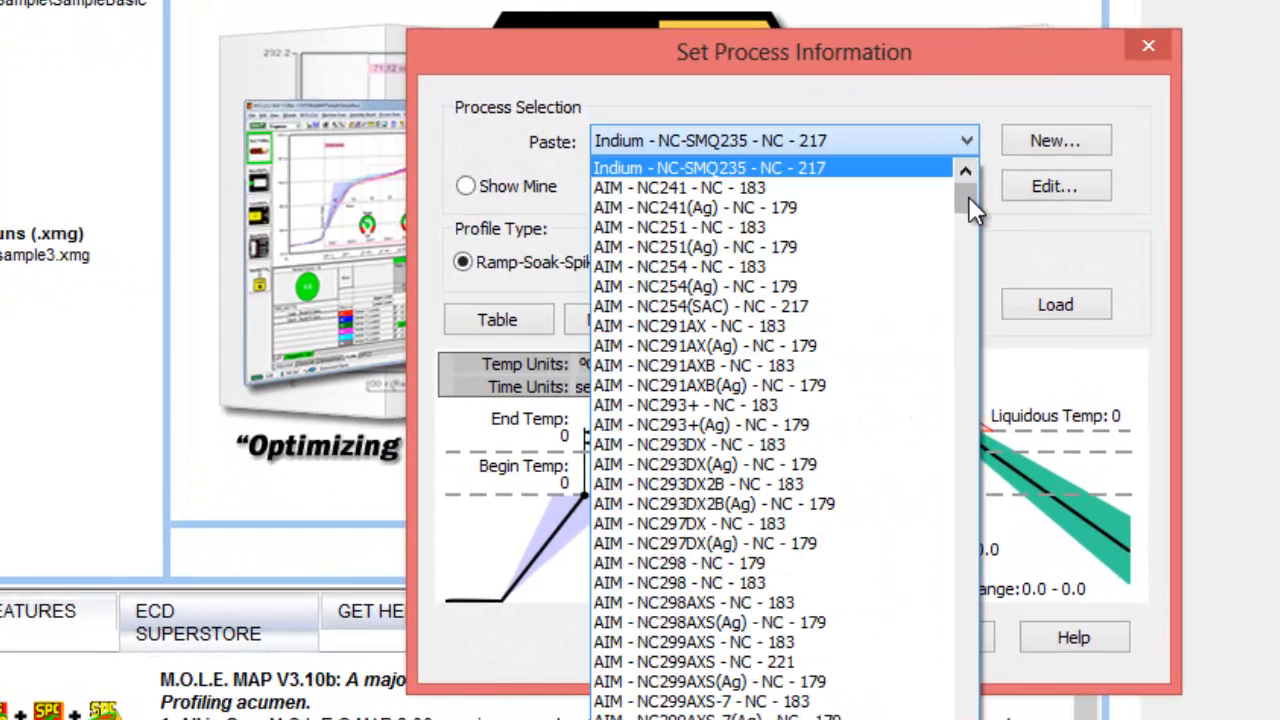
drag(968, 196, 976, 417)
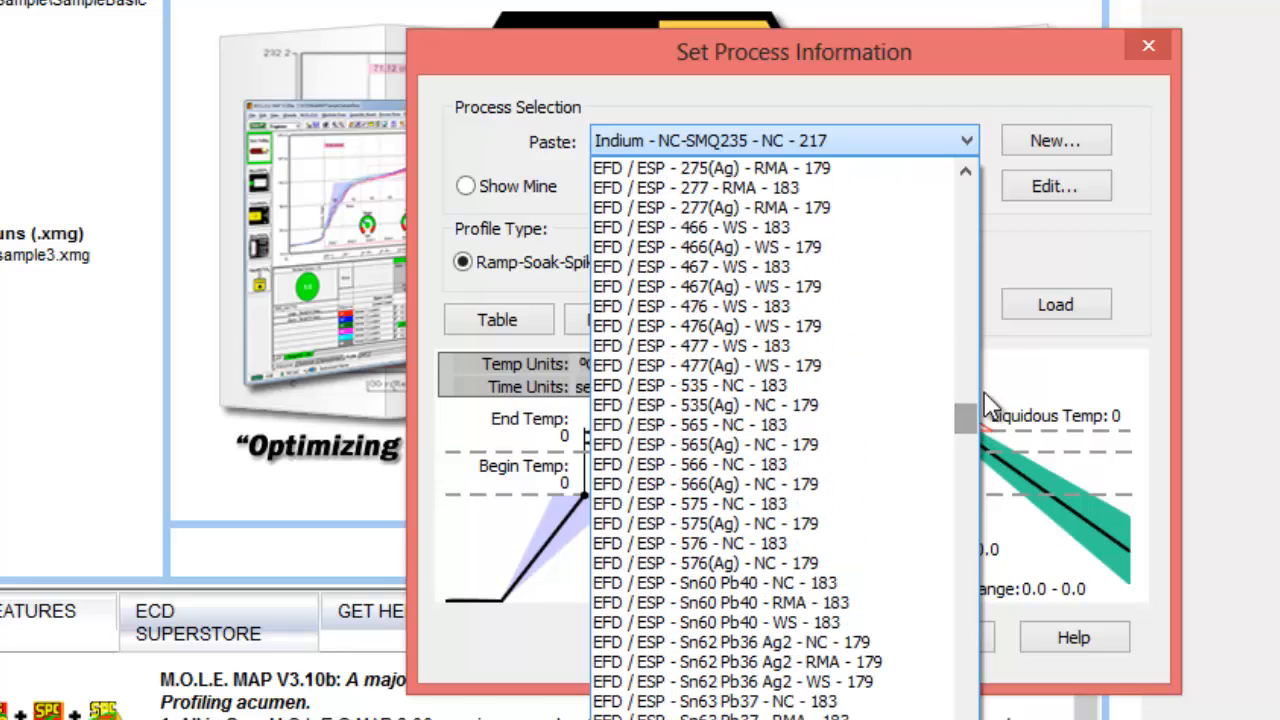
click(1142, 183)
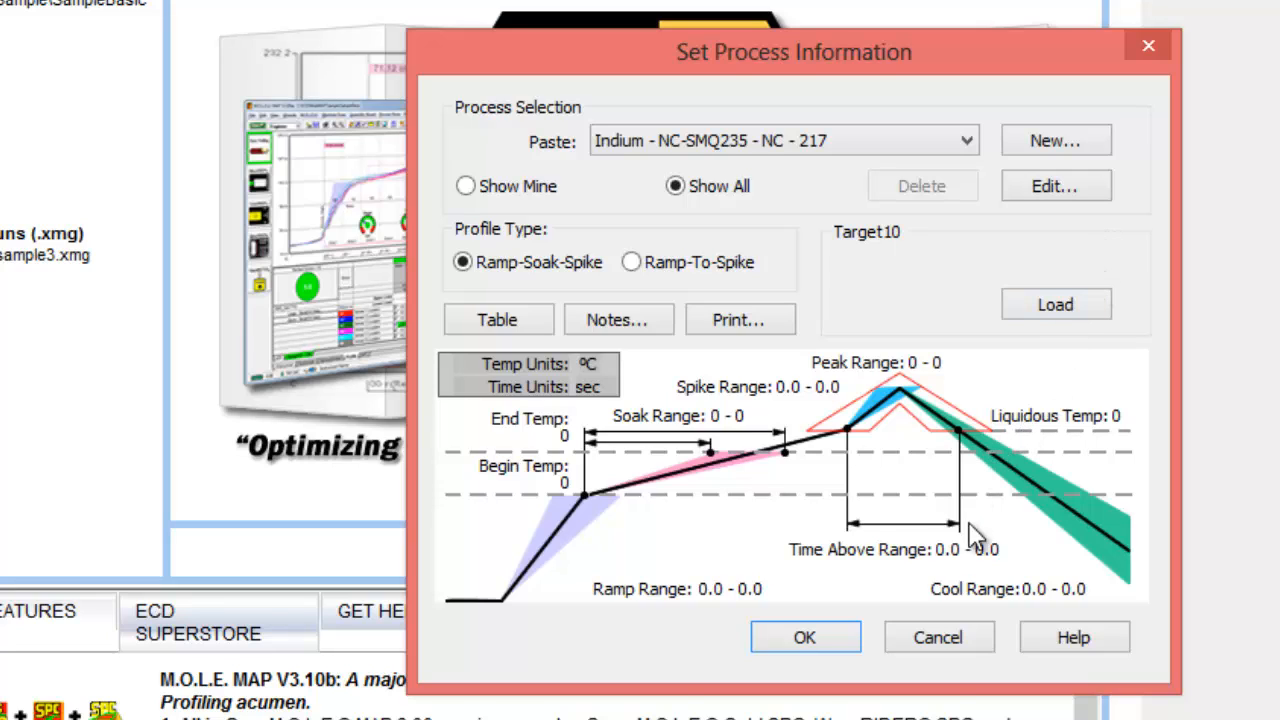
click(960, 640)
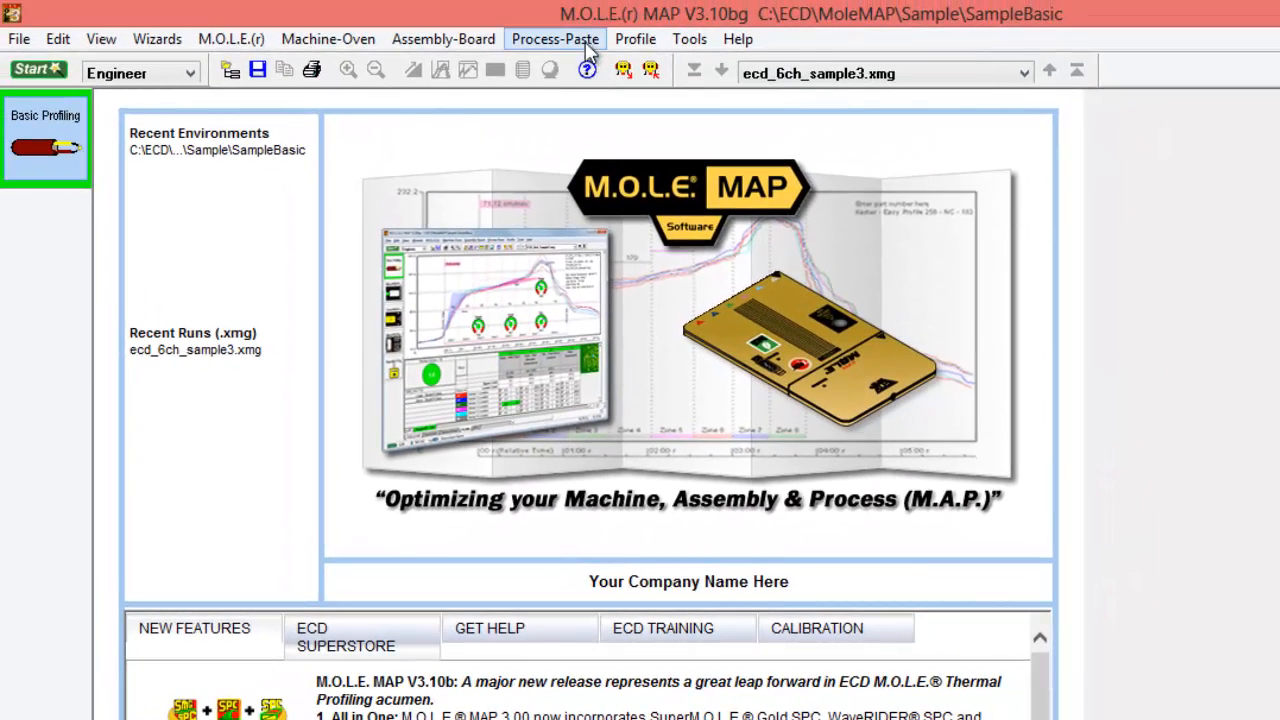
Start a new paste with manufacturer Indium, part number NC-230, liquidous temperature 217 °C and paste type NC (No - Clean).
click(568, 2)
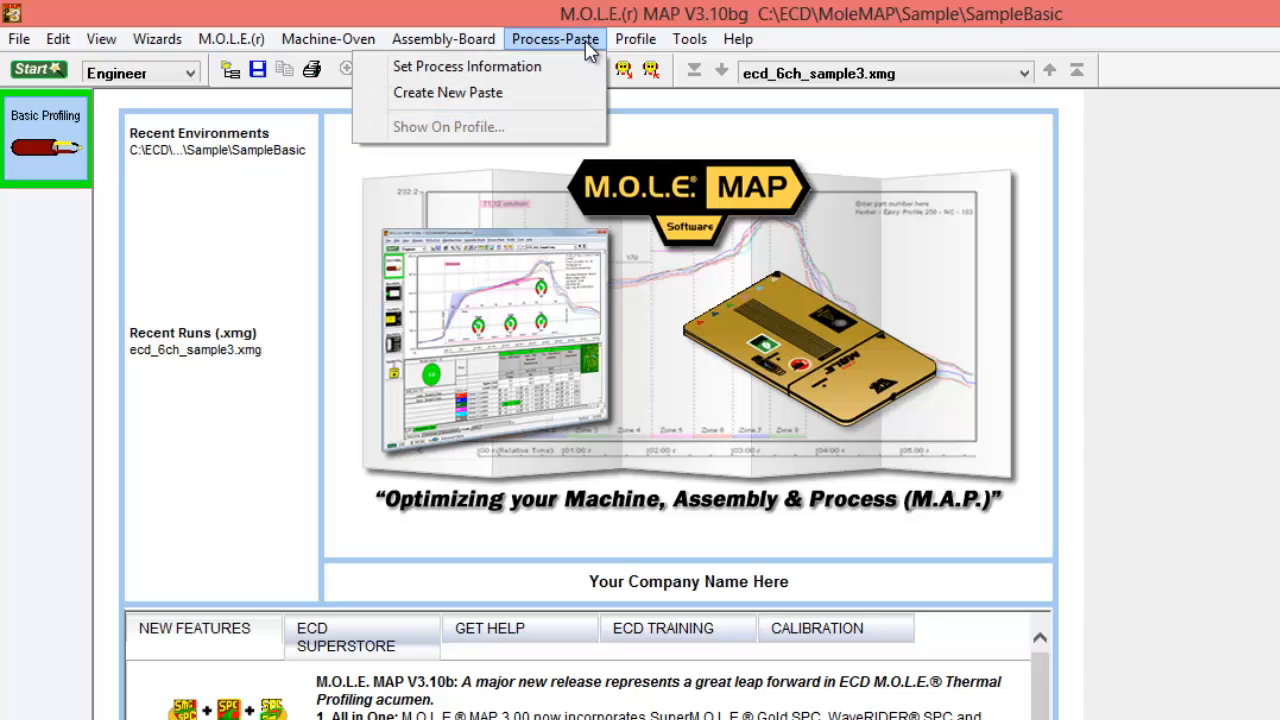
click(545, 95)
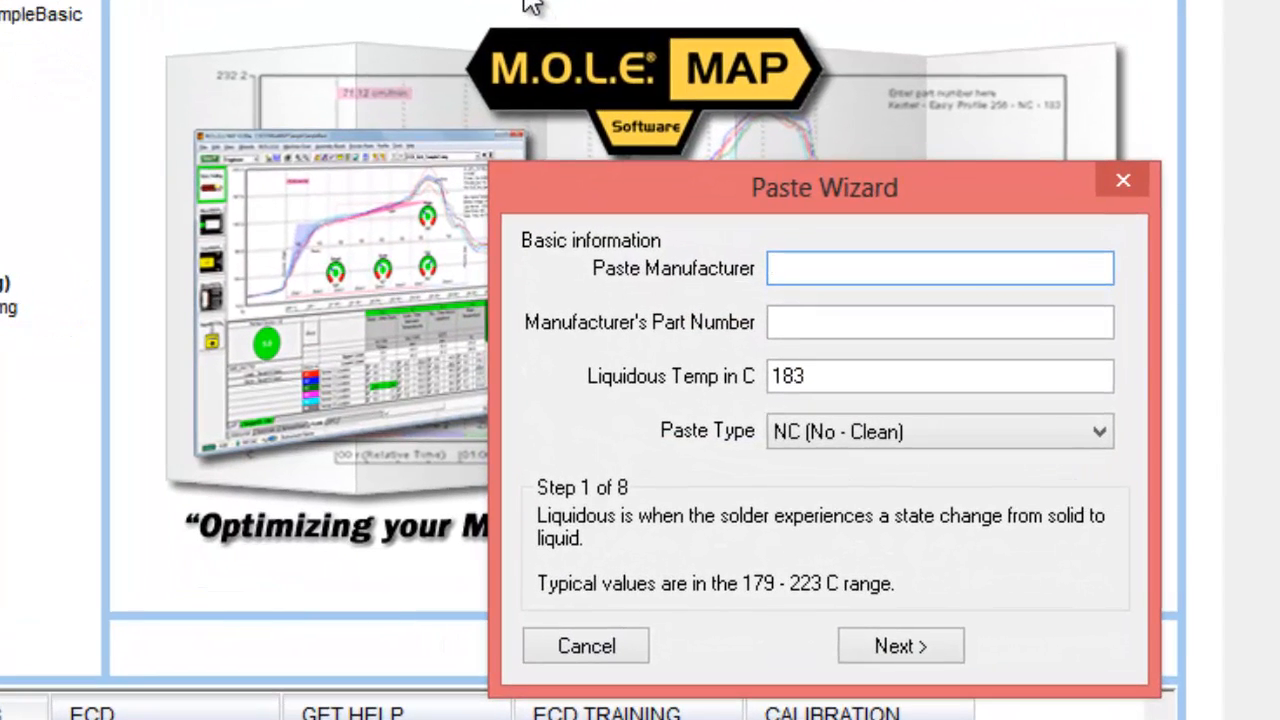
text(Indium)
key(Tab)
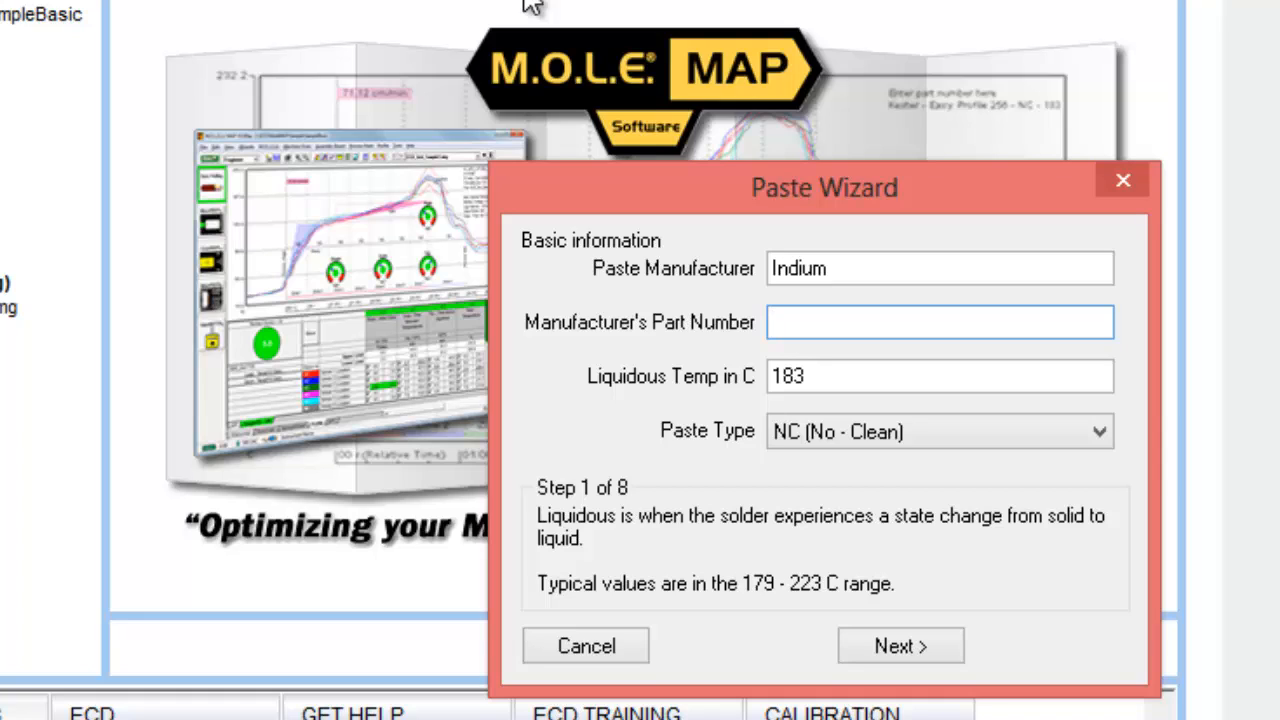
text(NC-230)
click(777, 378)
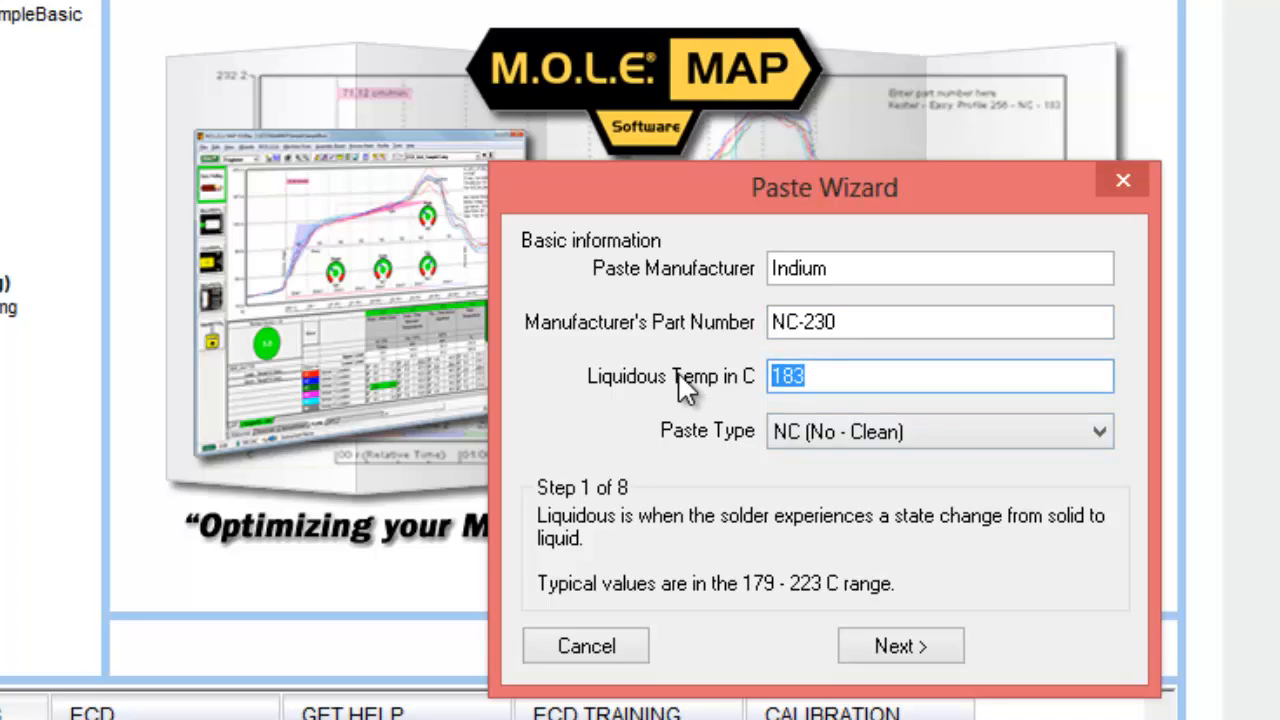
text(217)
click(1035, 433)
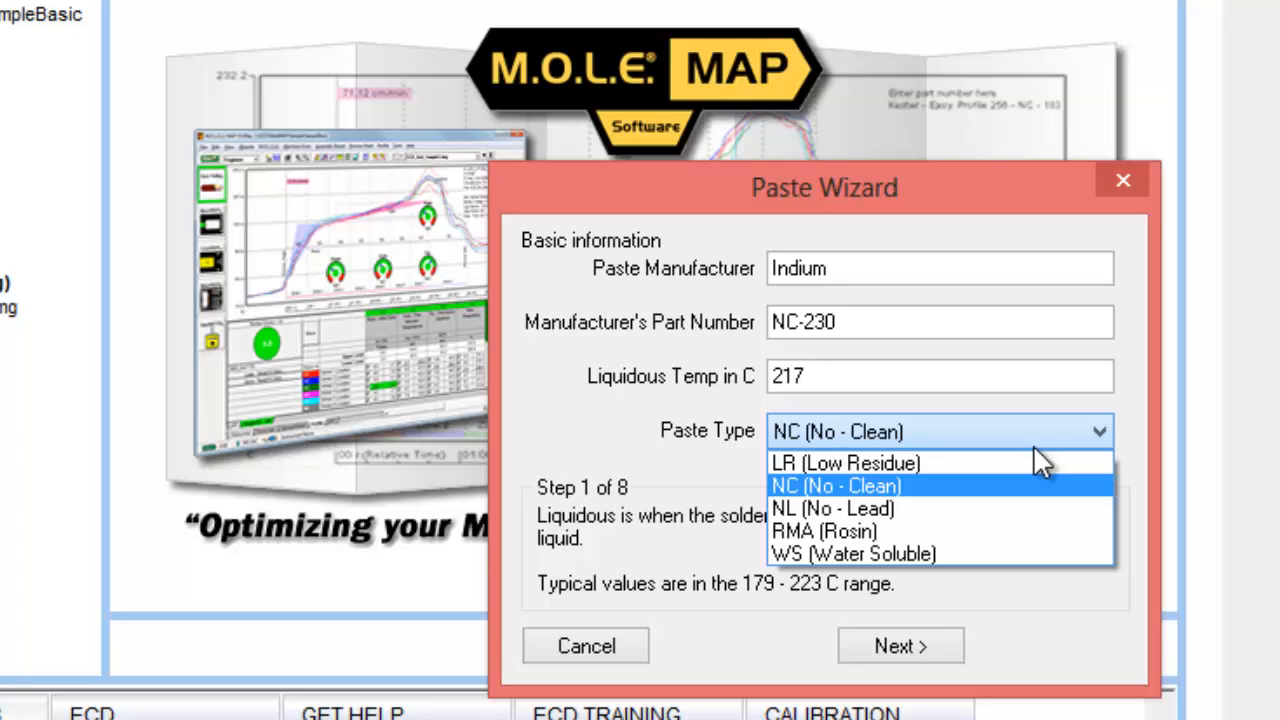
click(995, 486)
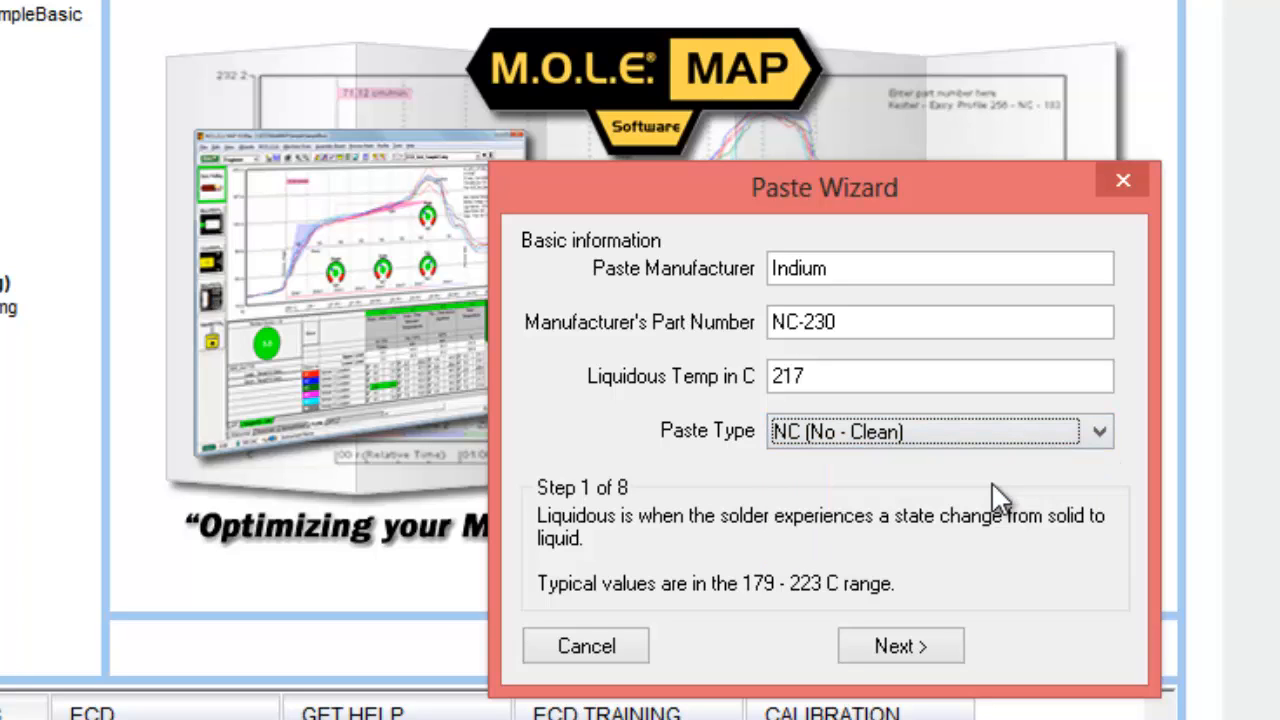
click(925, 646)
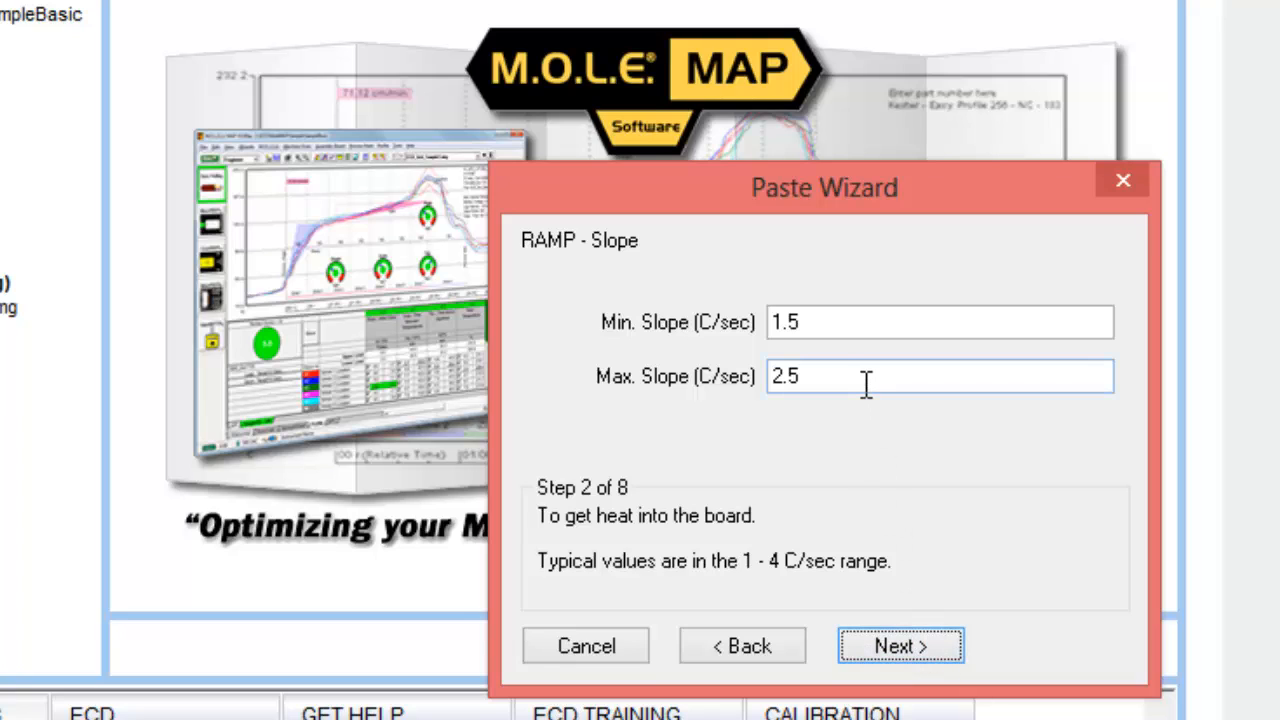
Set the new paste's ramp slope to a minimum of 1 and a maximum of 2 C/sec.
key(Tab)
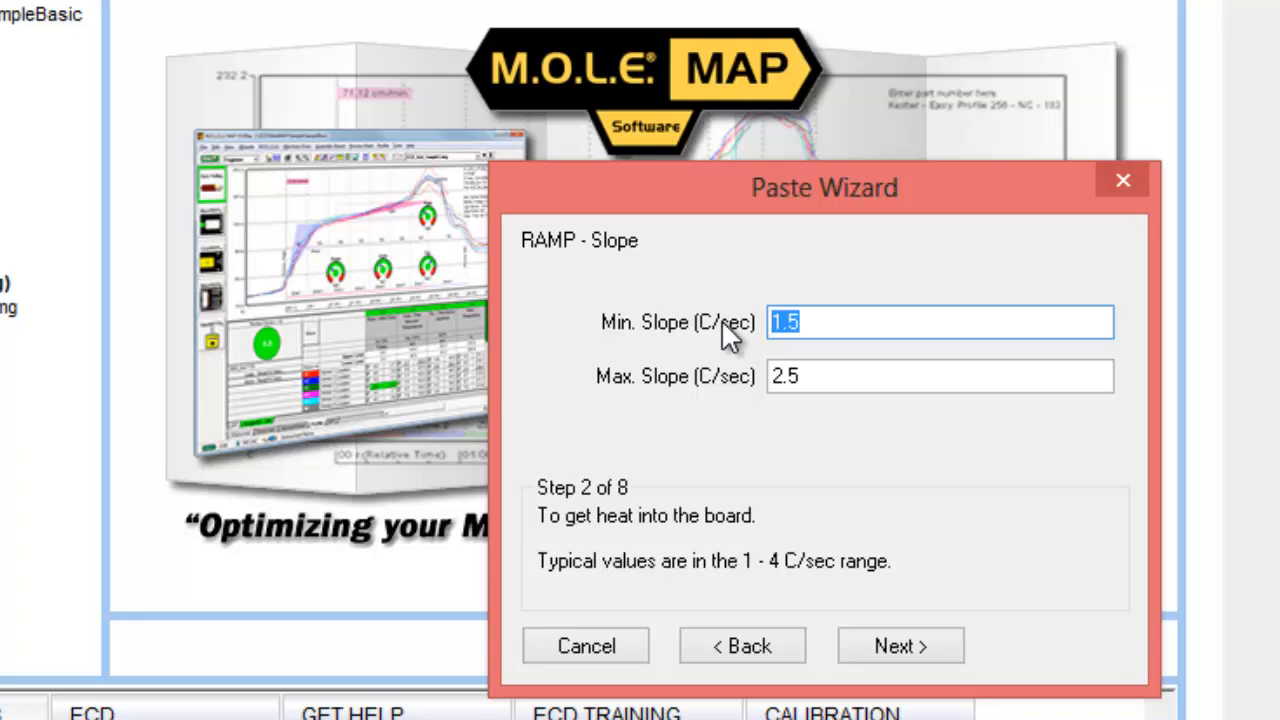
text(1)
click(808, 372)
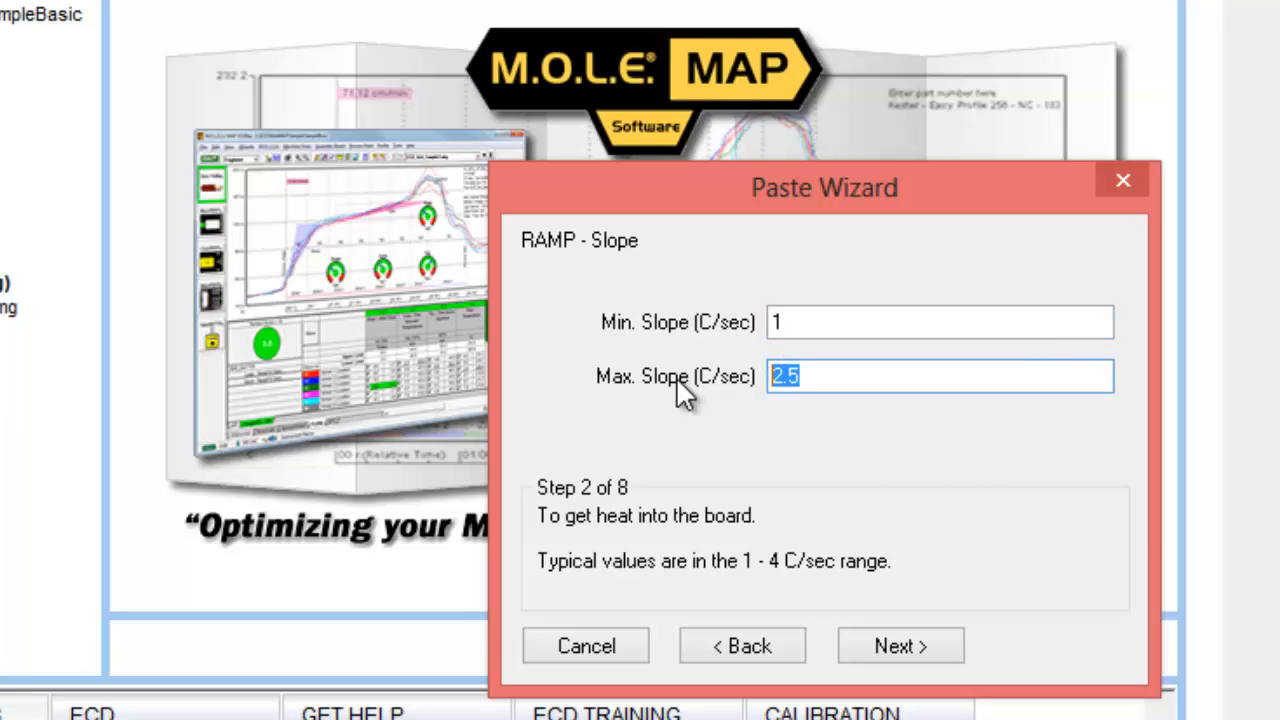
text(2)
click(885, 643)
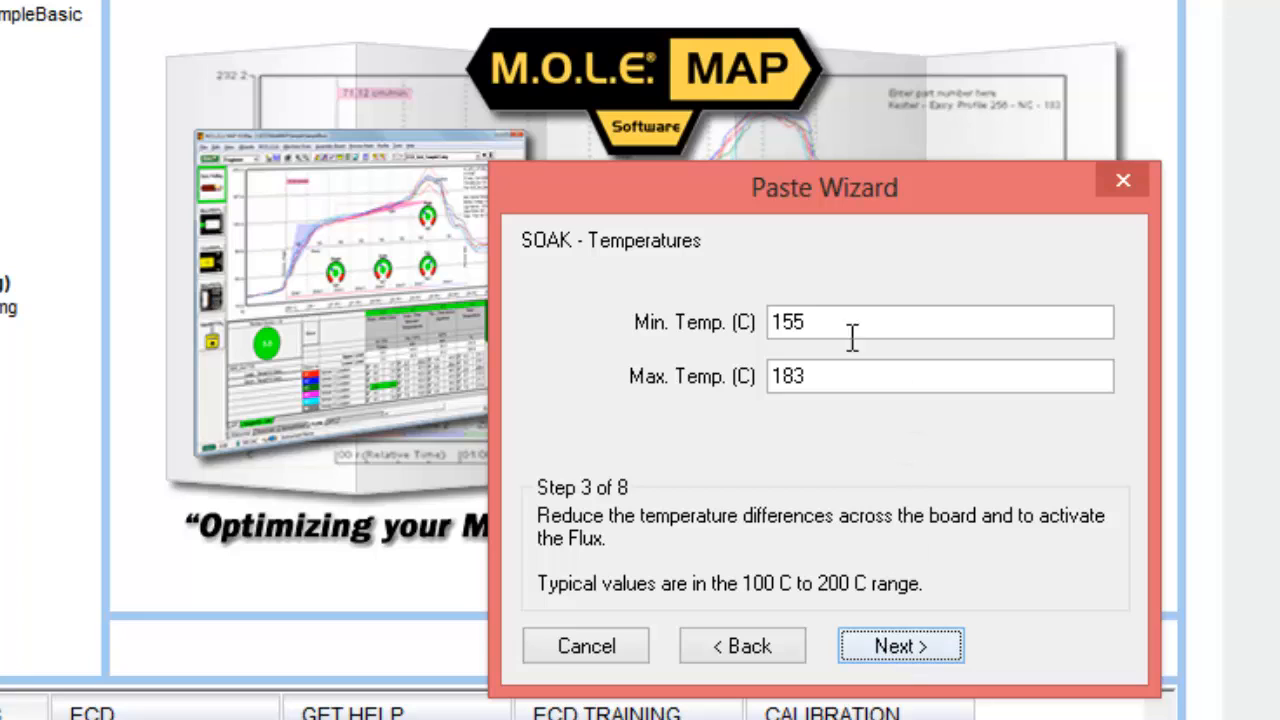
Set the paste's maximum soak temperature to 185 °C and its maximum soak time to 90 seconds.
drag(826, 322, 772, 322)
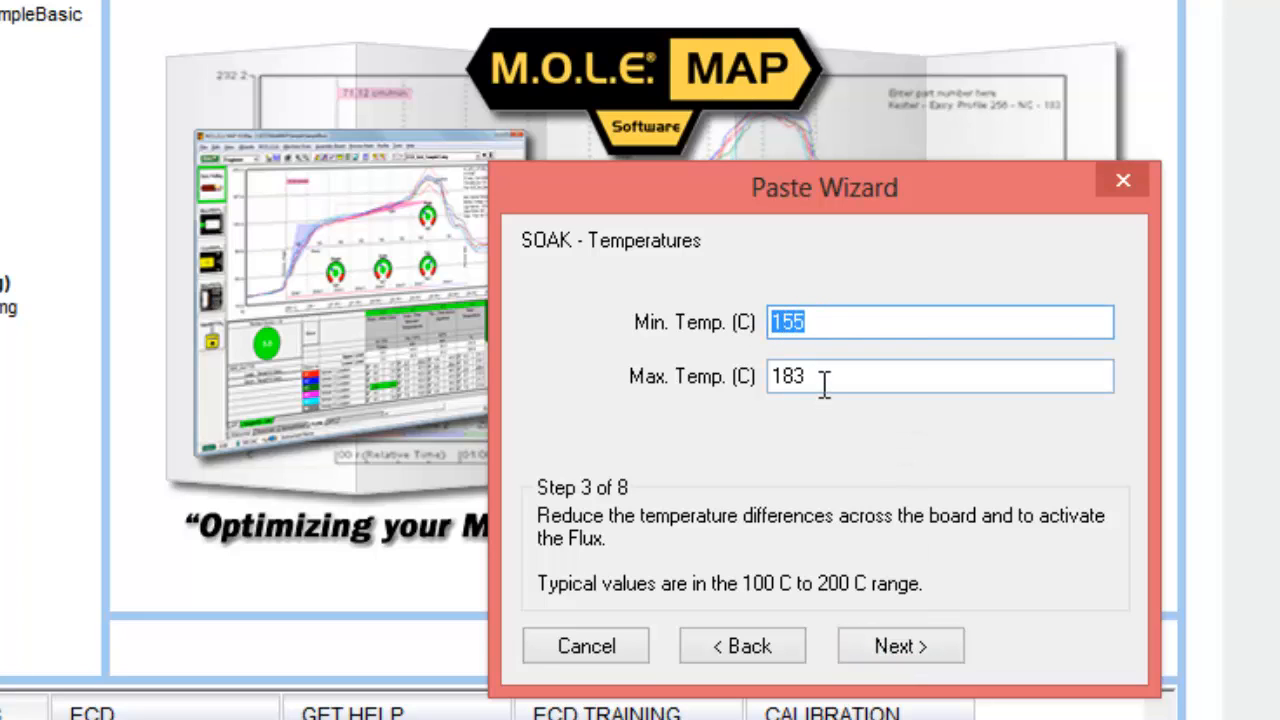
drag(825, 384, 568, 371)
text(185)
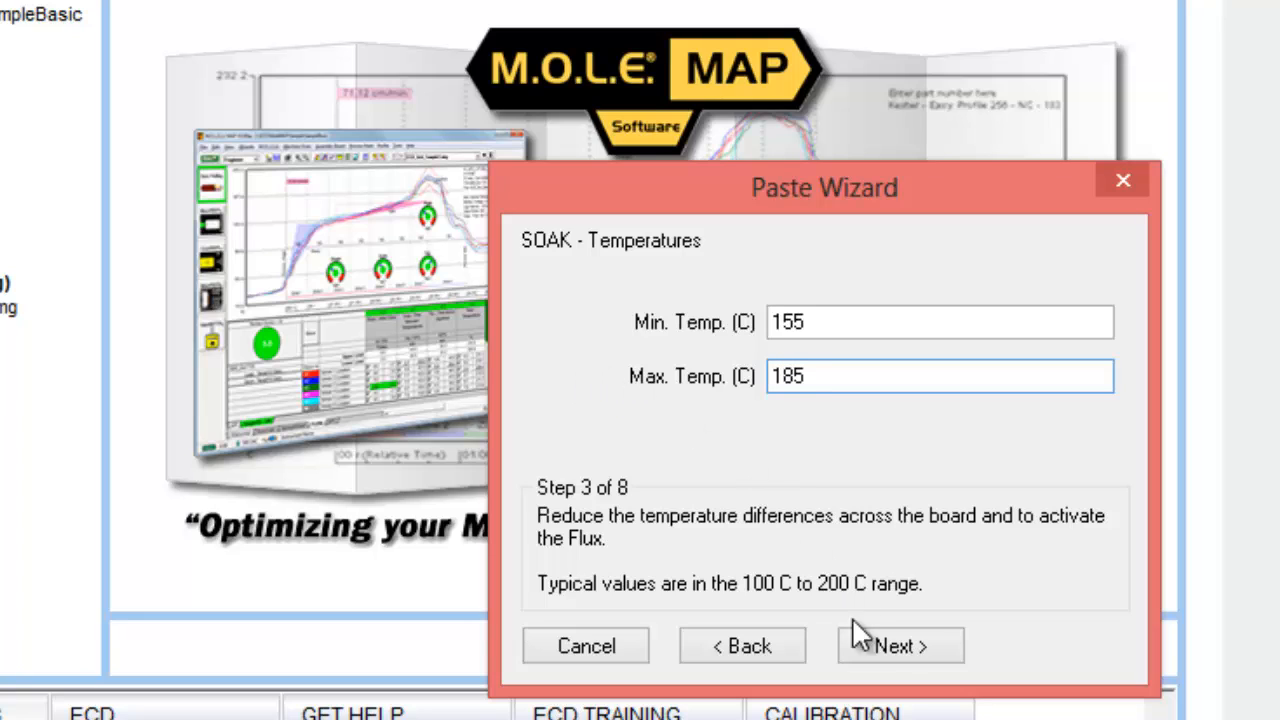
click(902, 645)
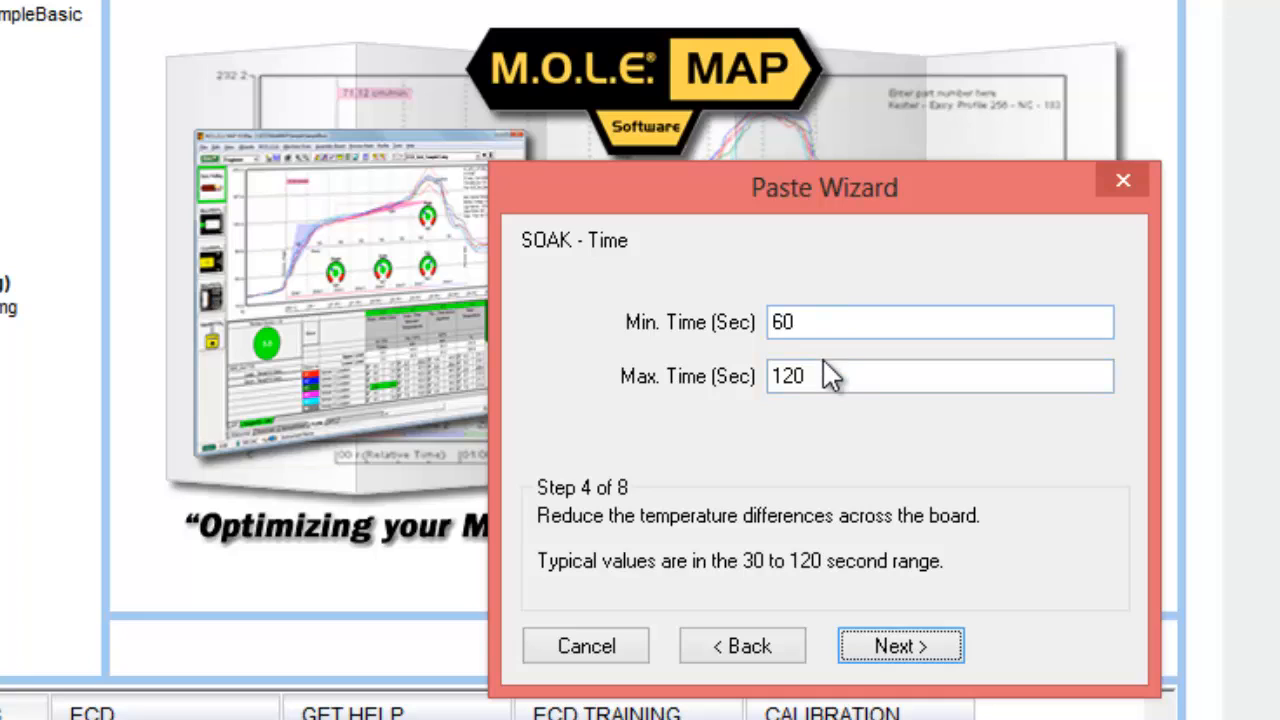
drag(826, 374, 615, 380)
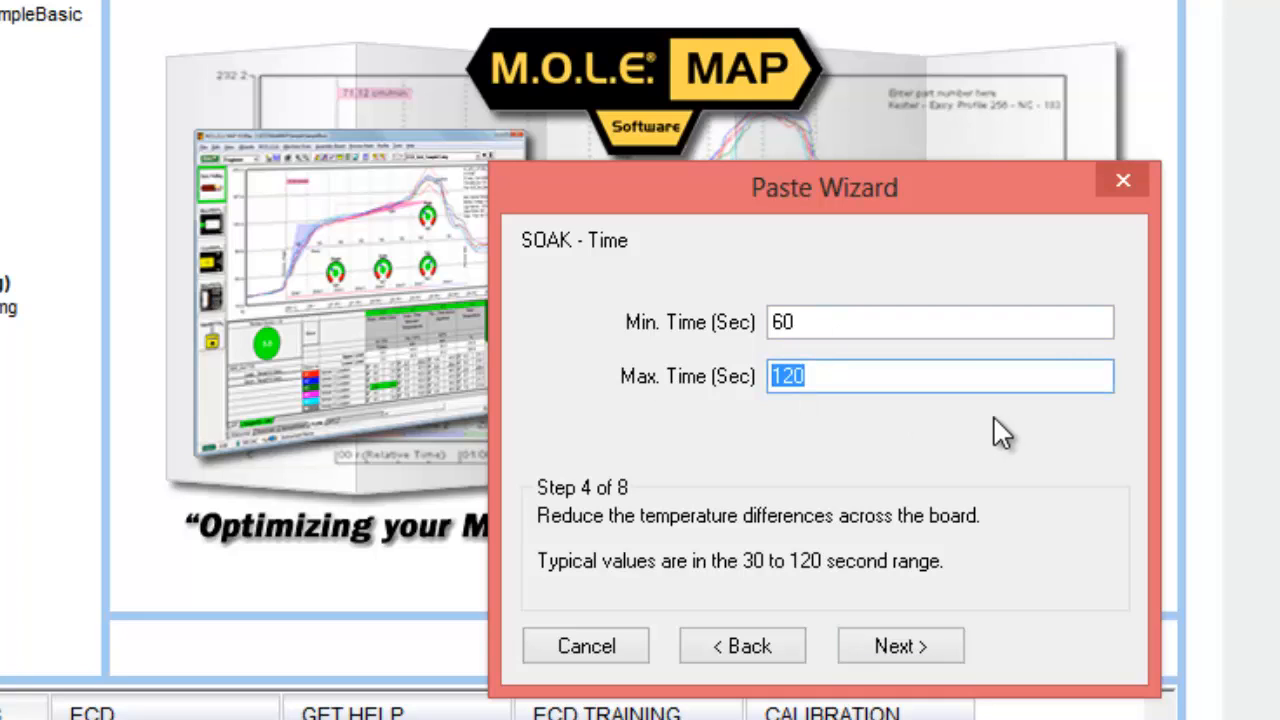
text(90)
click(908, 645)
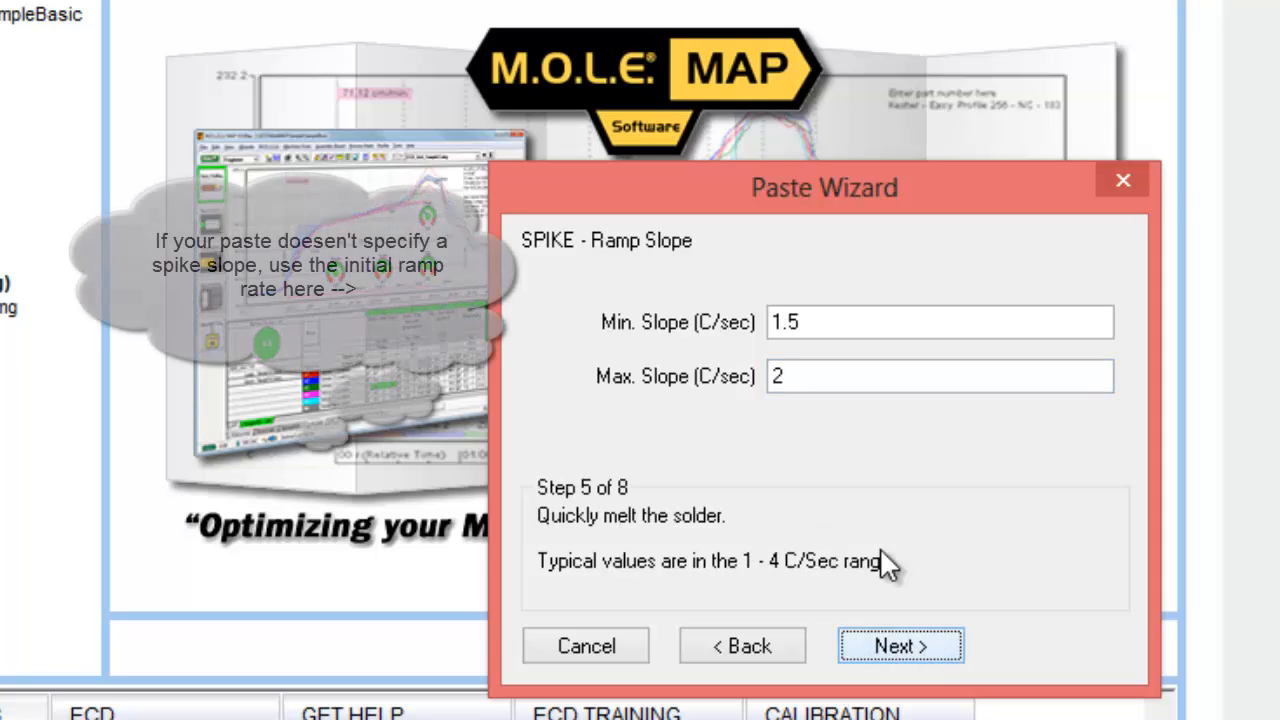
Set the spike ramp's maximum slope to 3.5 C/sec and accept the default time above of 30 to 90 seconds.
click(828, 328)
drag(800, 322, 758, 321)
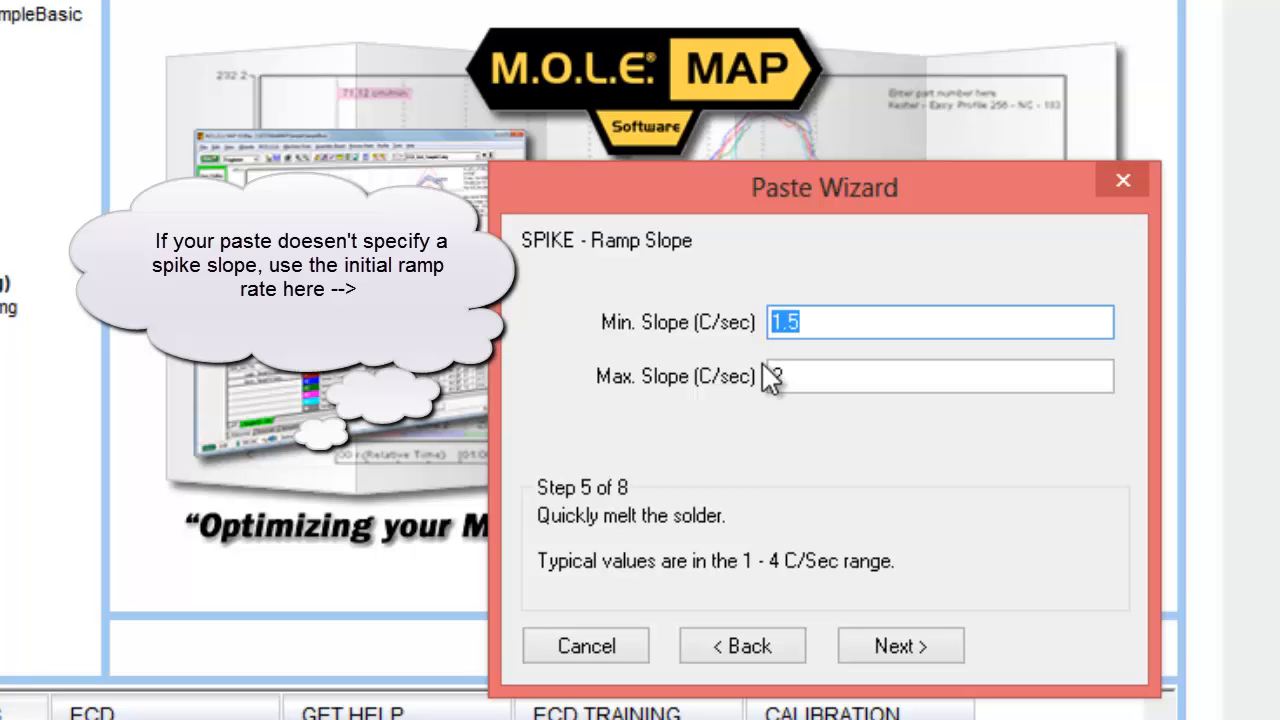
drag(811, 380, 730, 377)
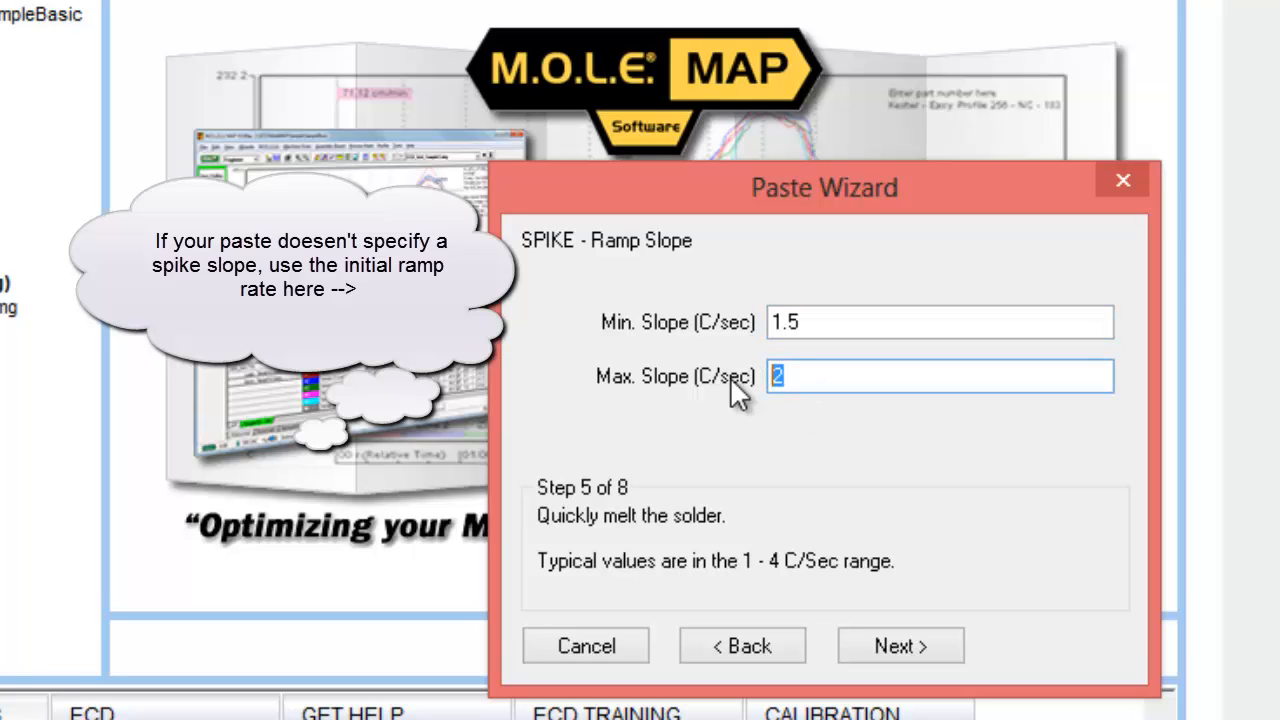
text(3.5)
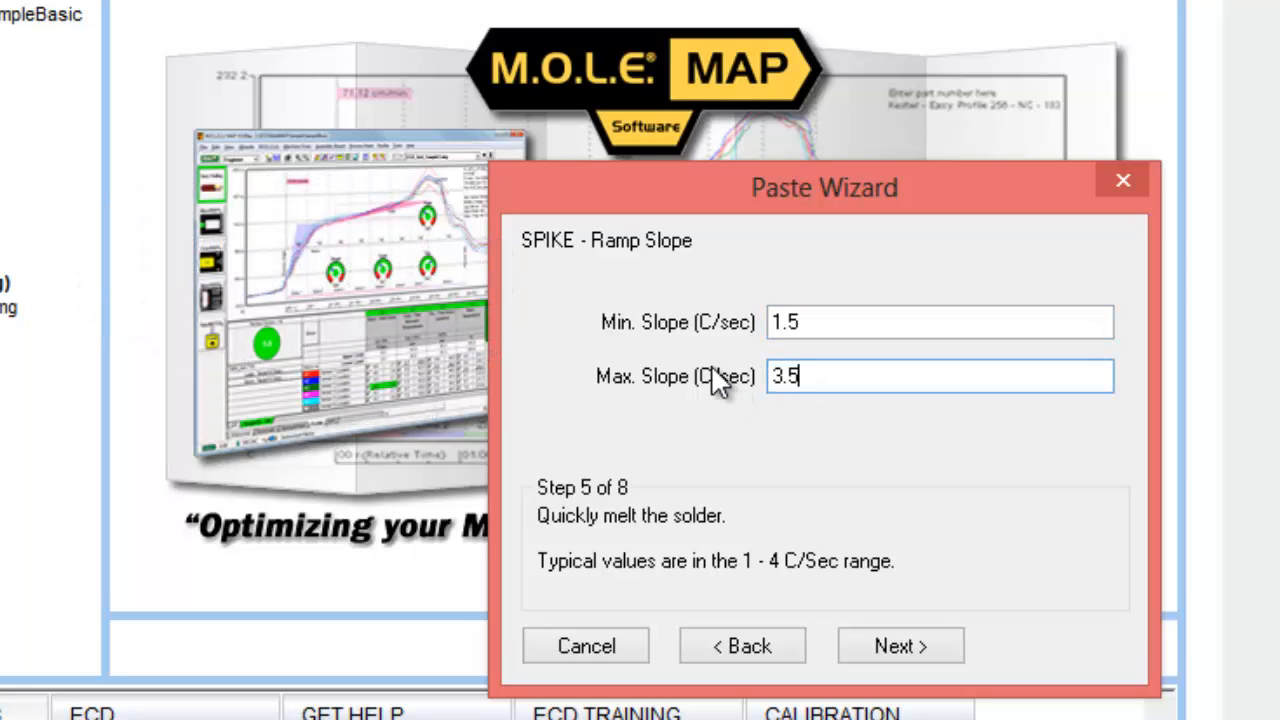
click(875, 647)
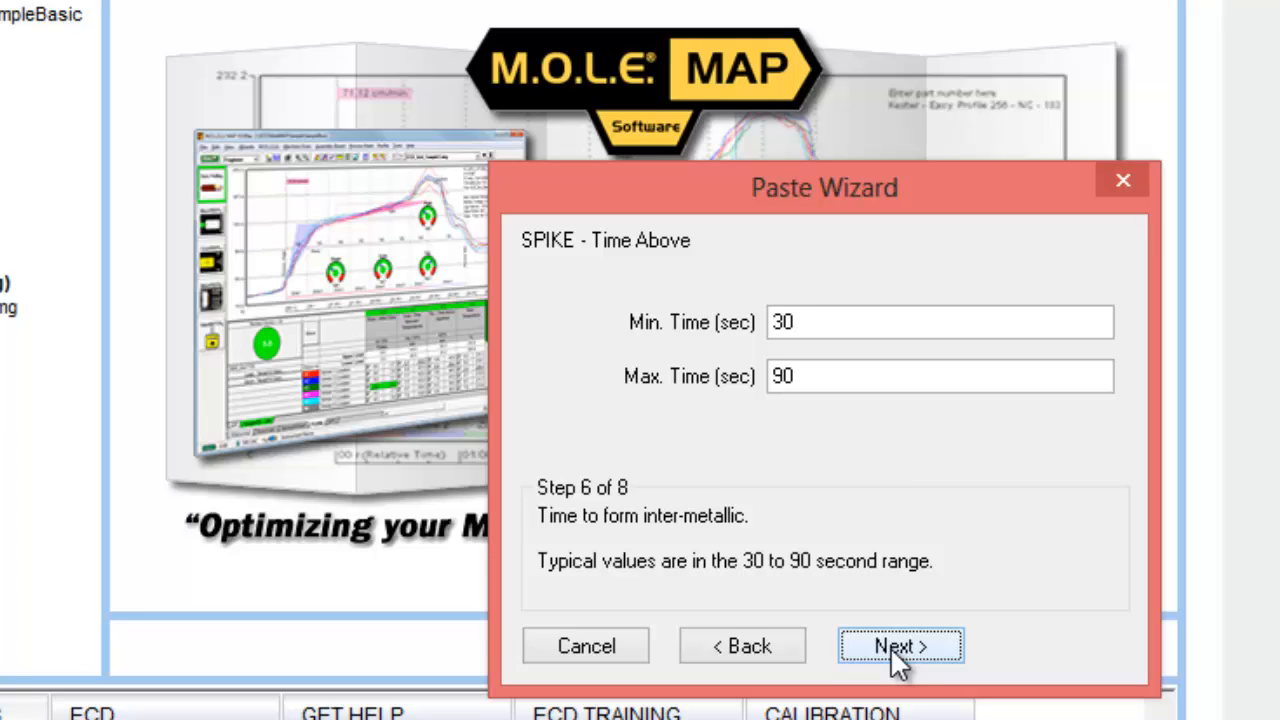
click(892, 650)
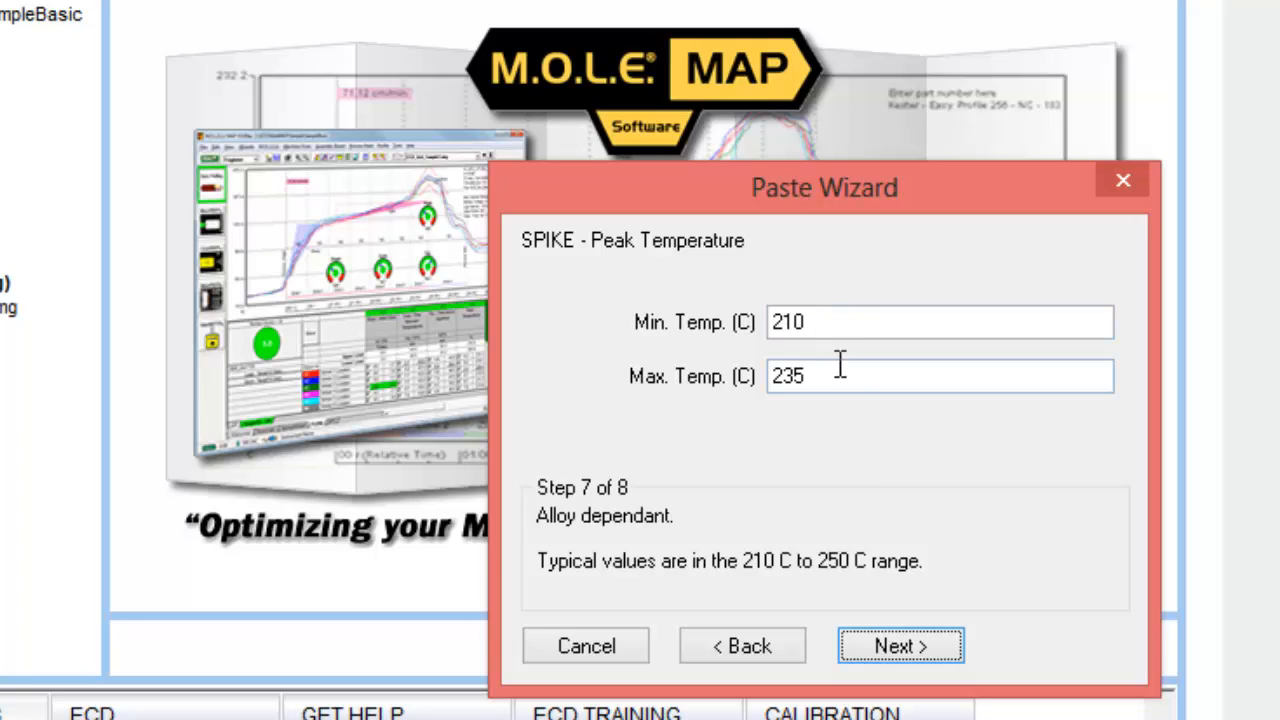
Set the spike's peak temperature range to a minimum of 230 °C and a maximum of 250 °C.
key(Tab)
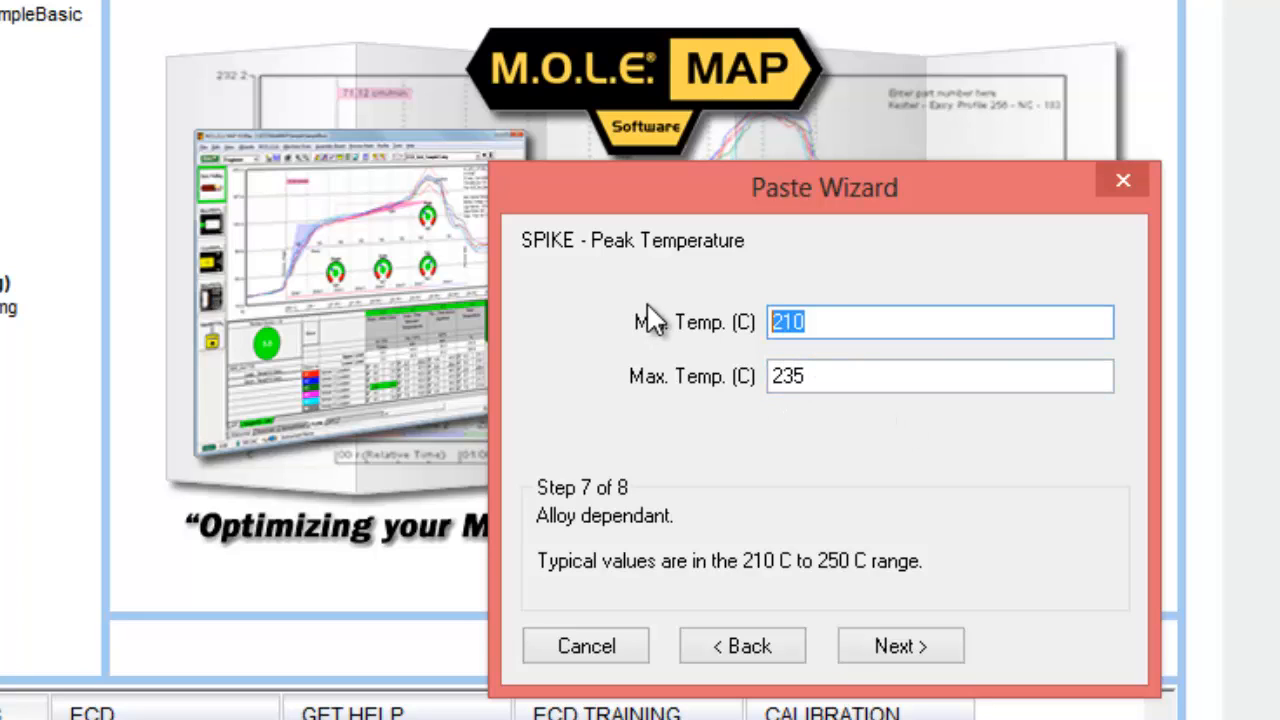
text(230)
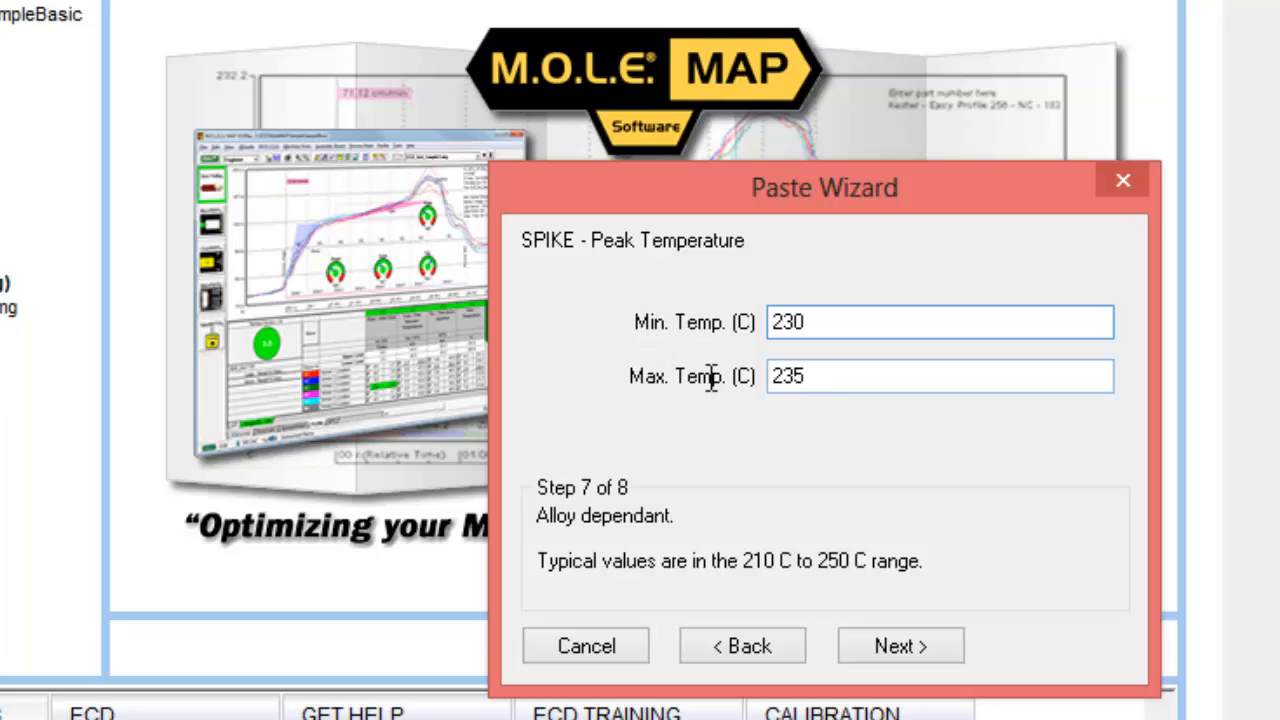
key(Tab)
text(250)
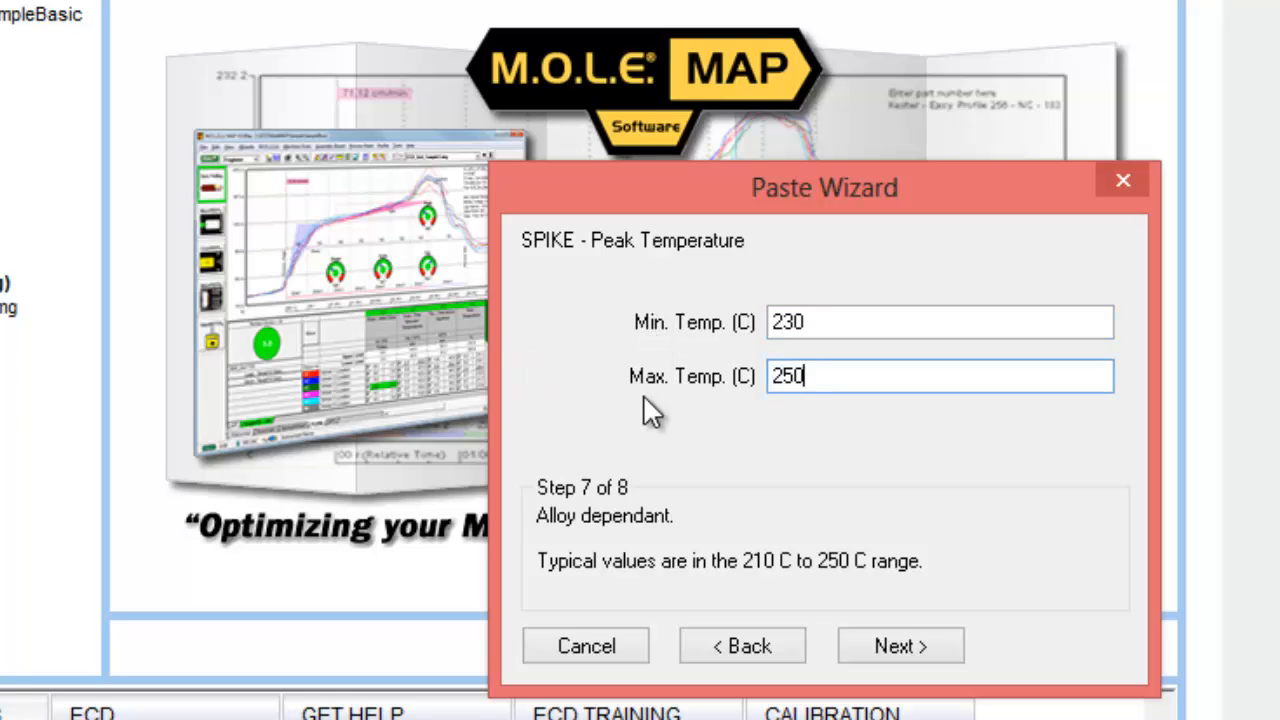
click(874, 641)
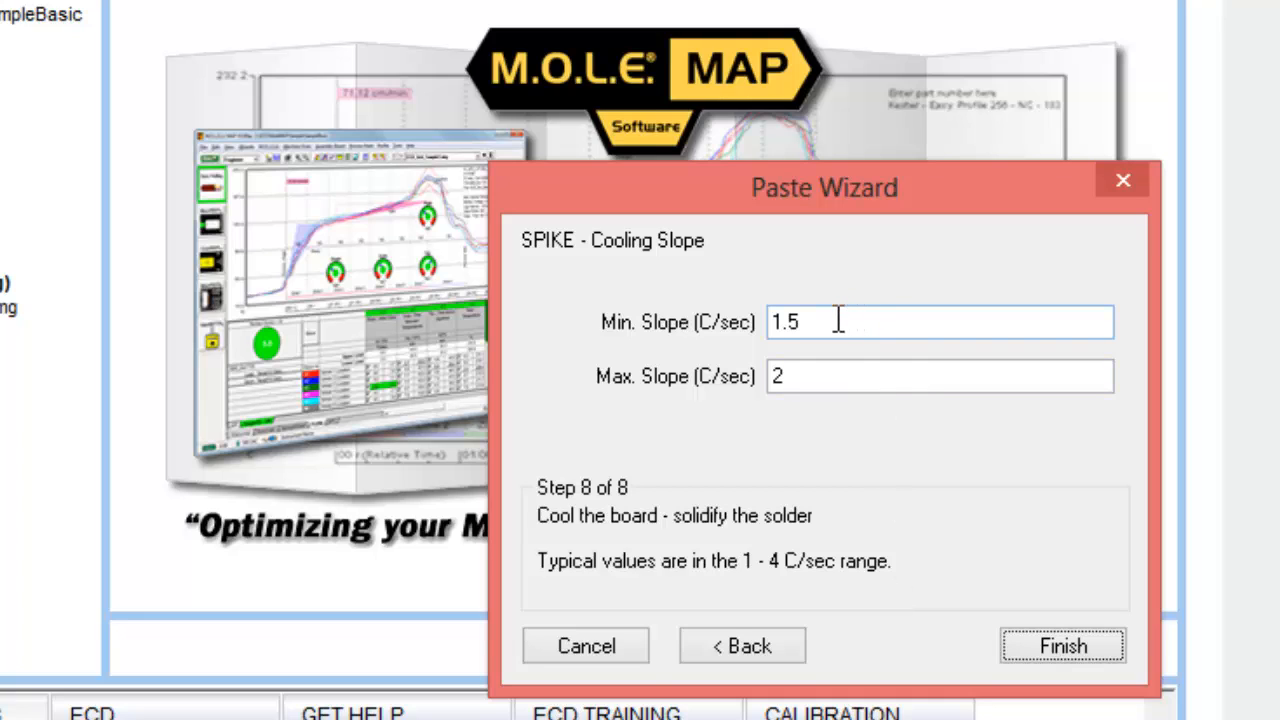
Set the cooling slope to a minimum of 1 and a maximum of 4 C/sec, and finish creating the paste.
drag(838, 320, 563, 403)
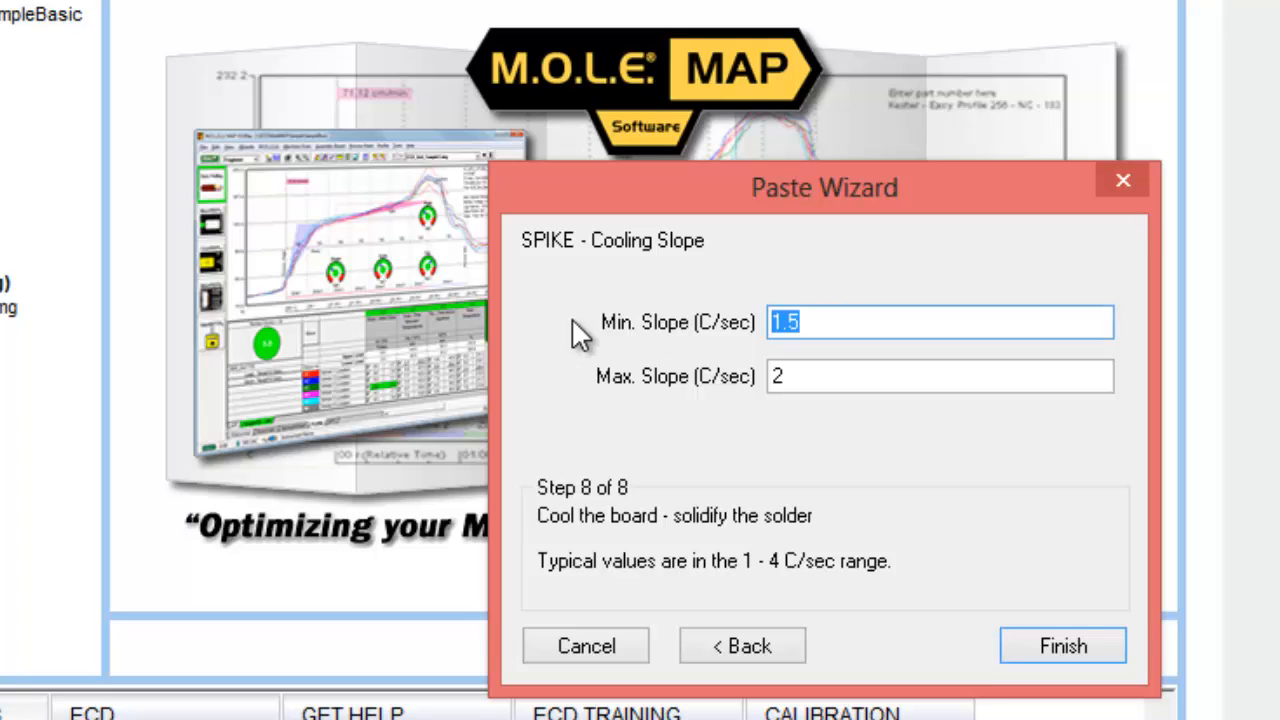
text(1)
key(Tab)
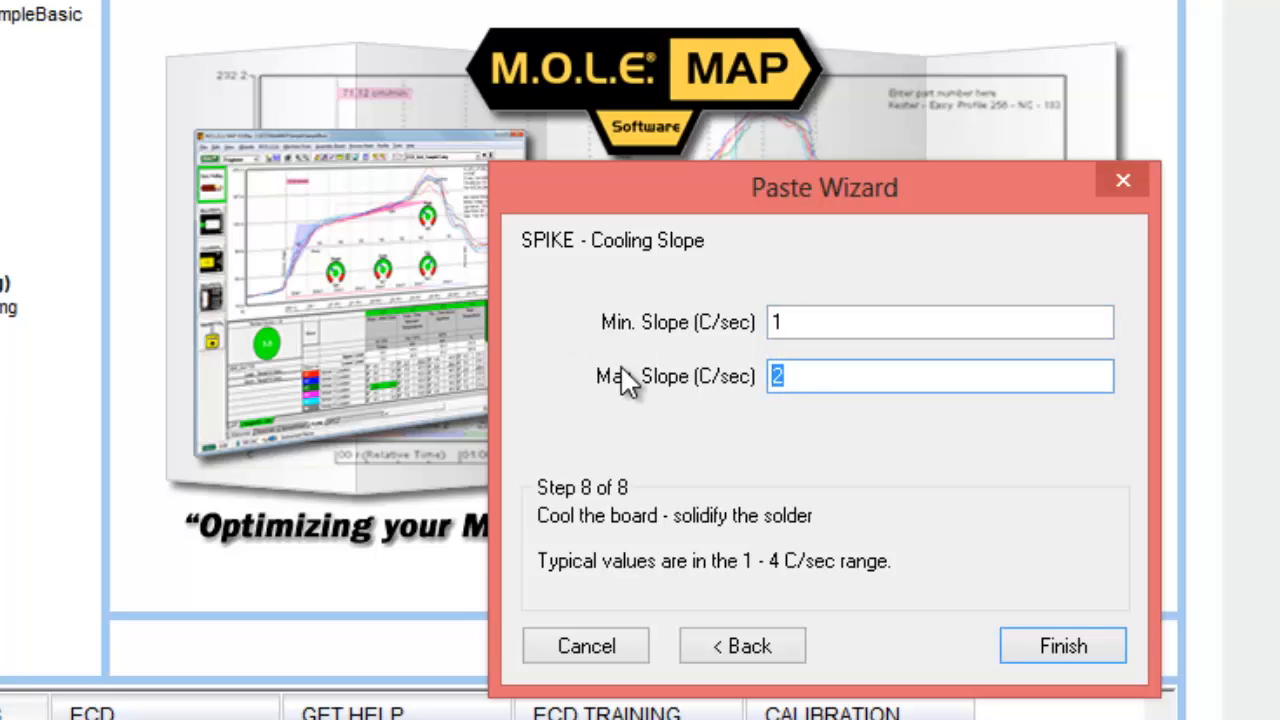
text(4)
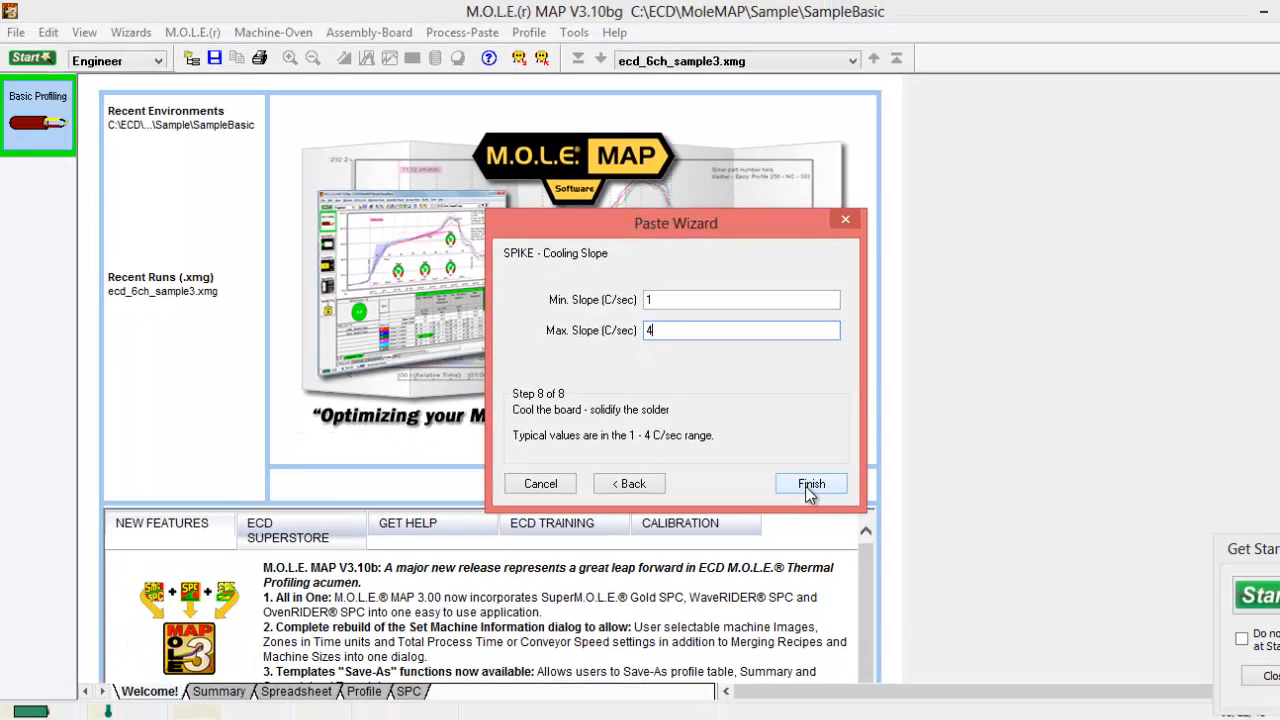
click(842, 512)
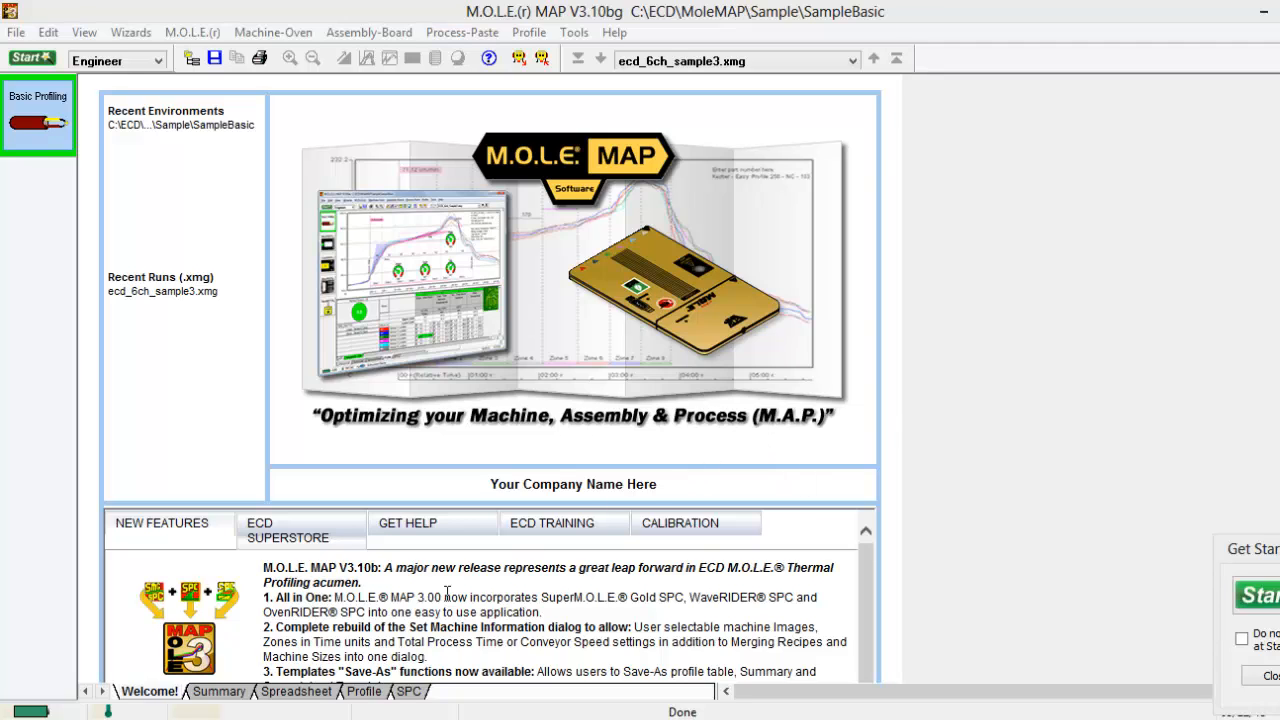
Display the thermal profile graph of the ecd_6ch_sample3.xmg run.
click(365, 692)
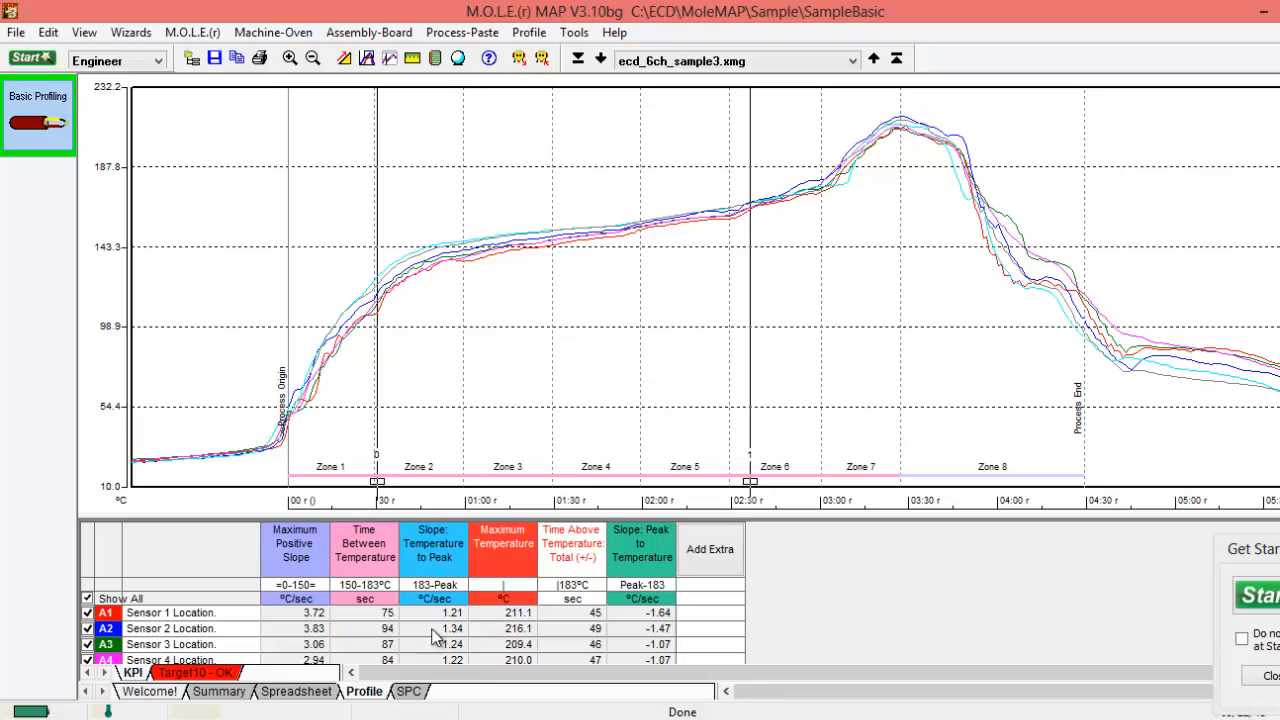
Open the process information, limit the paste list to custom pastes, and select Indium - NC-230 - NC - 217.
click(460, 36)
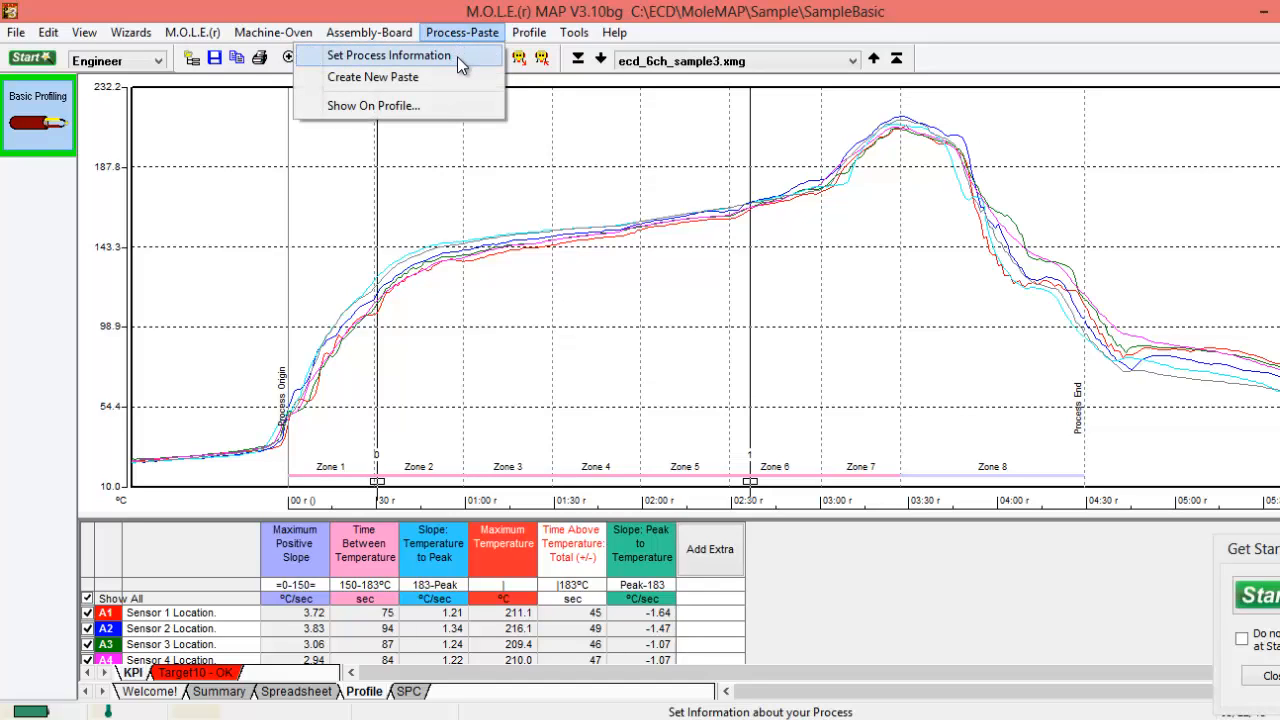
click(457, 58)
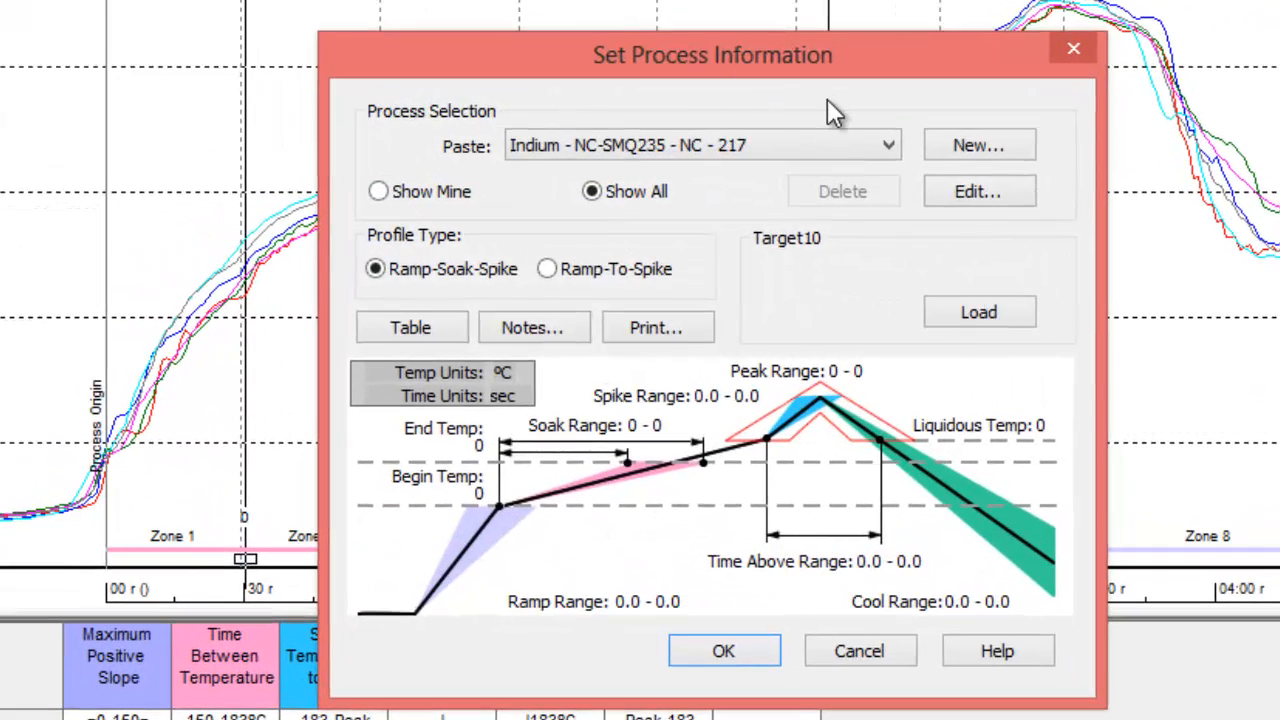
click(892, 144)
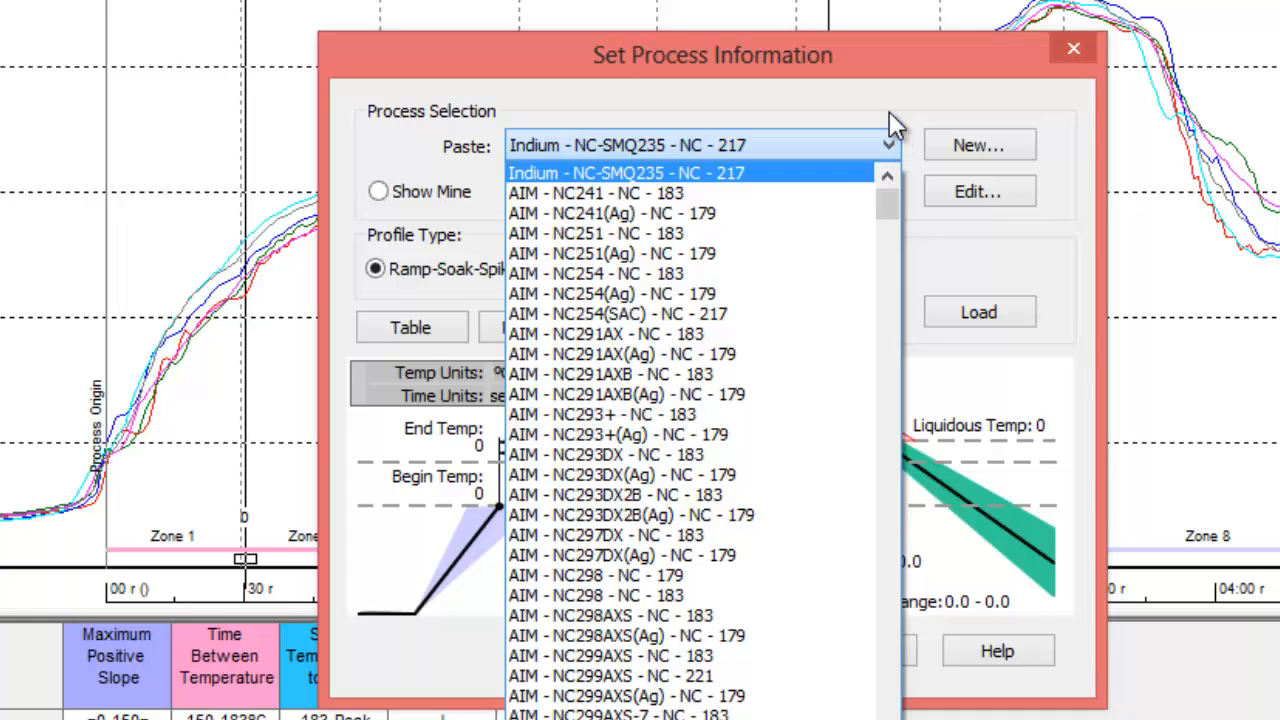
click(889, 136)
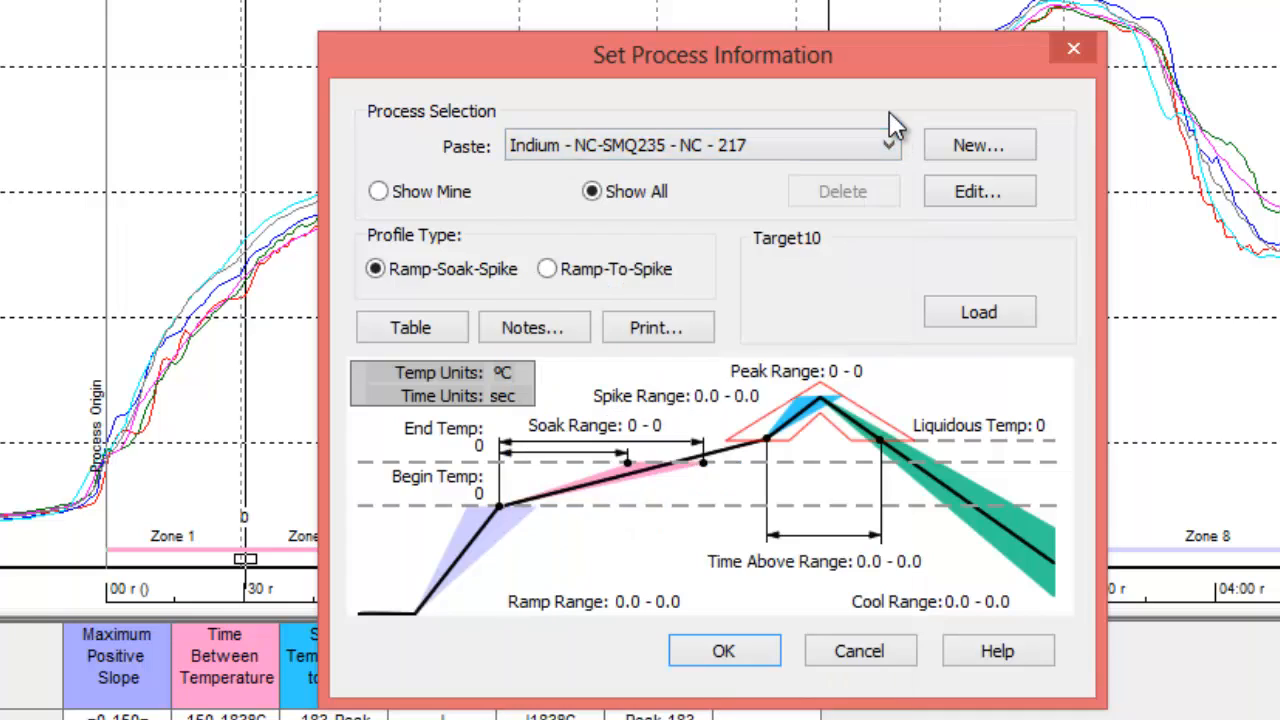
click(390, 191)
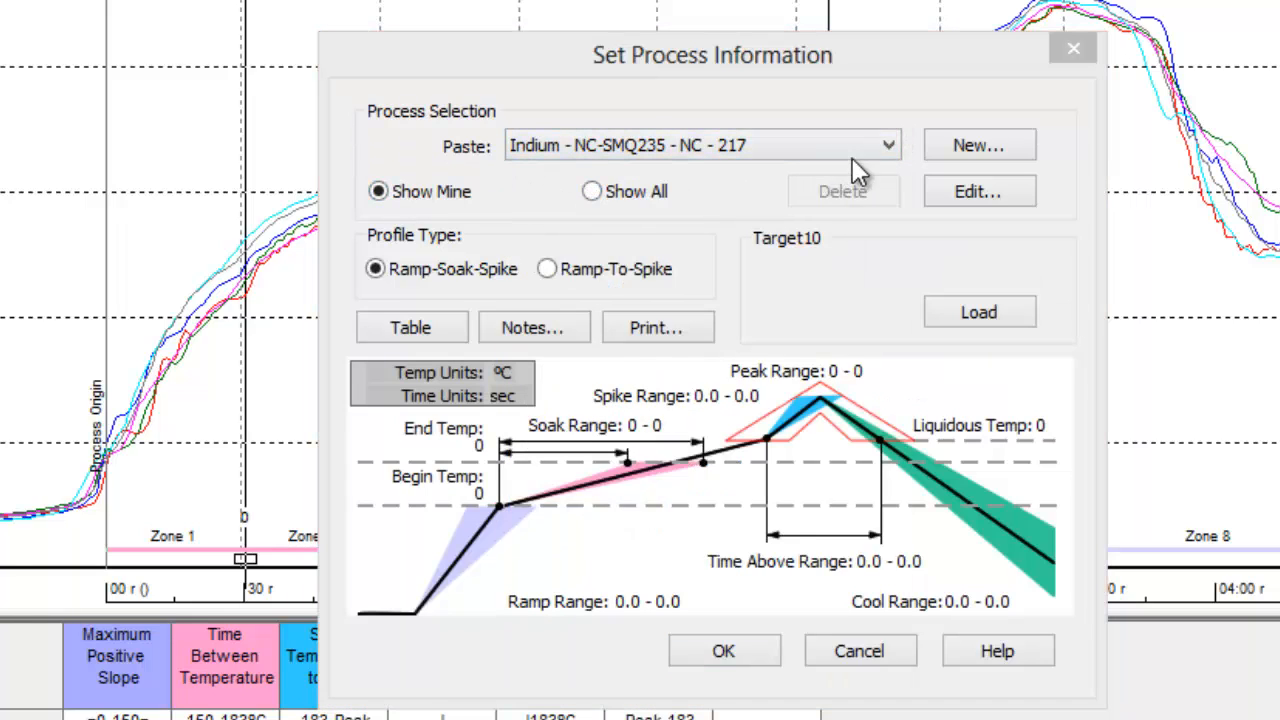
click(888, 148)
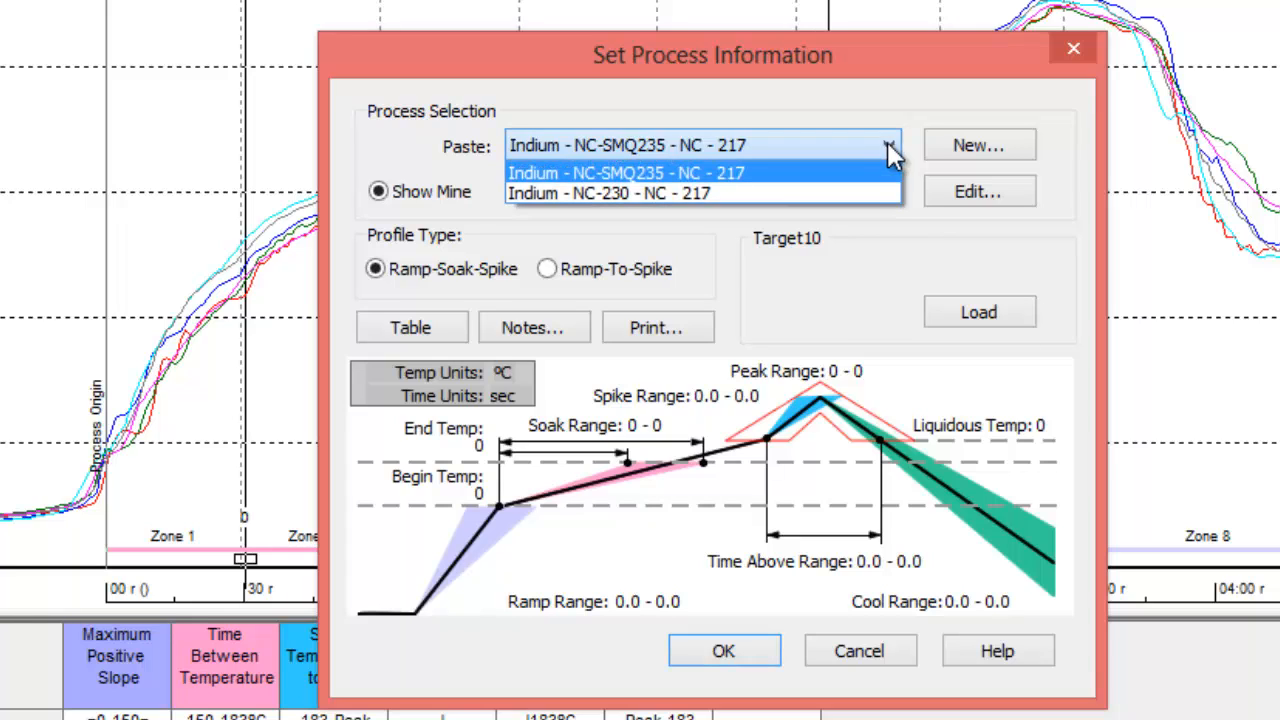
click(855, 194)
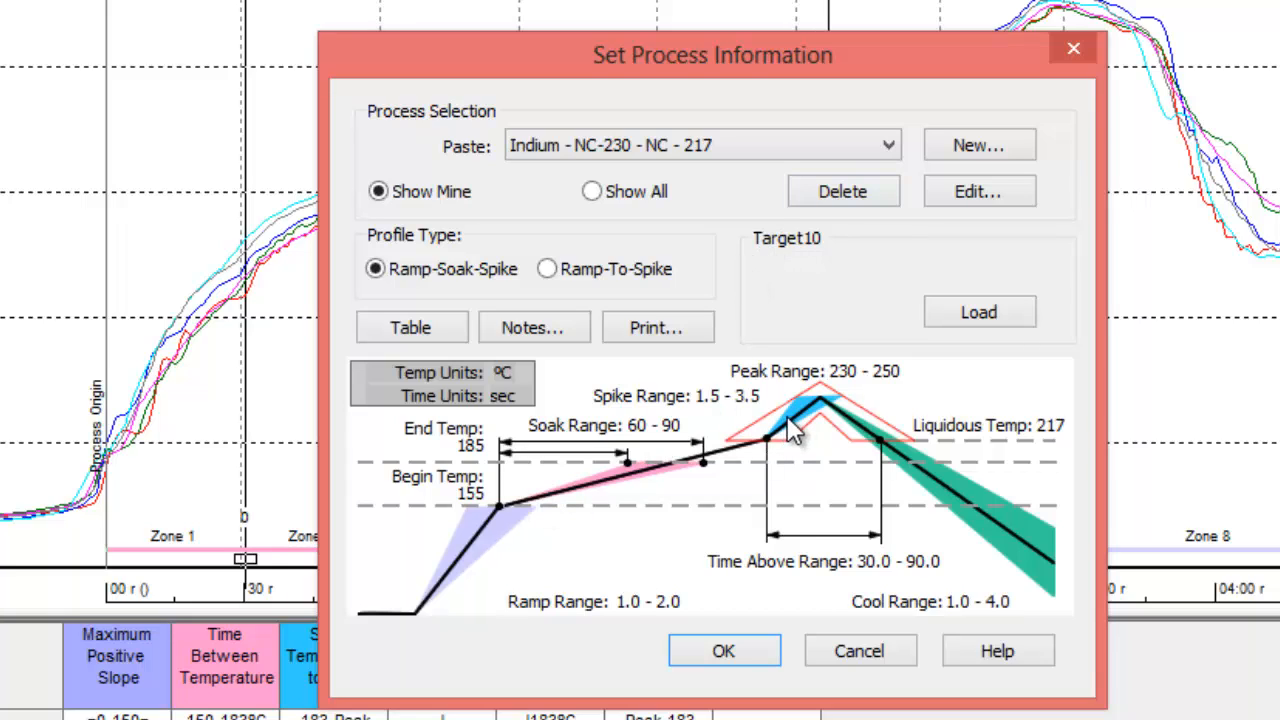
Preview the paste's Ramp-To-Spike specification as a diagram and as a table.
click(550, 269)
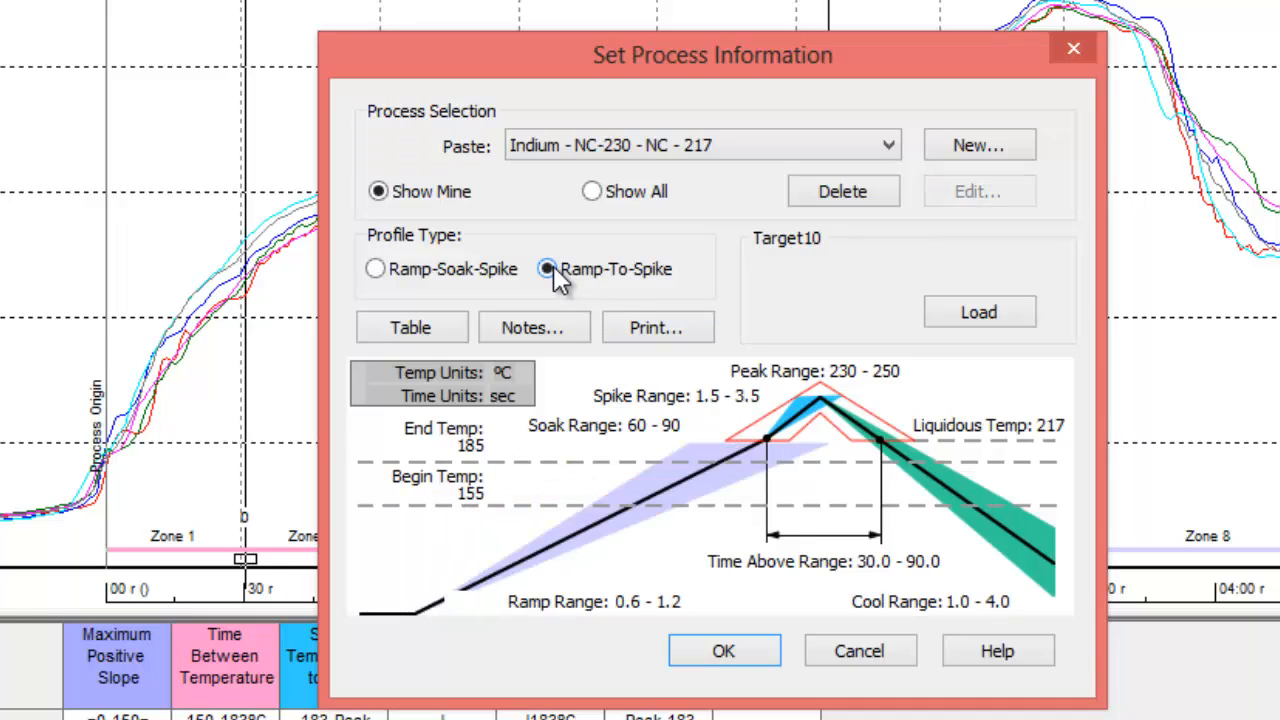
click(402, 328)
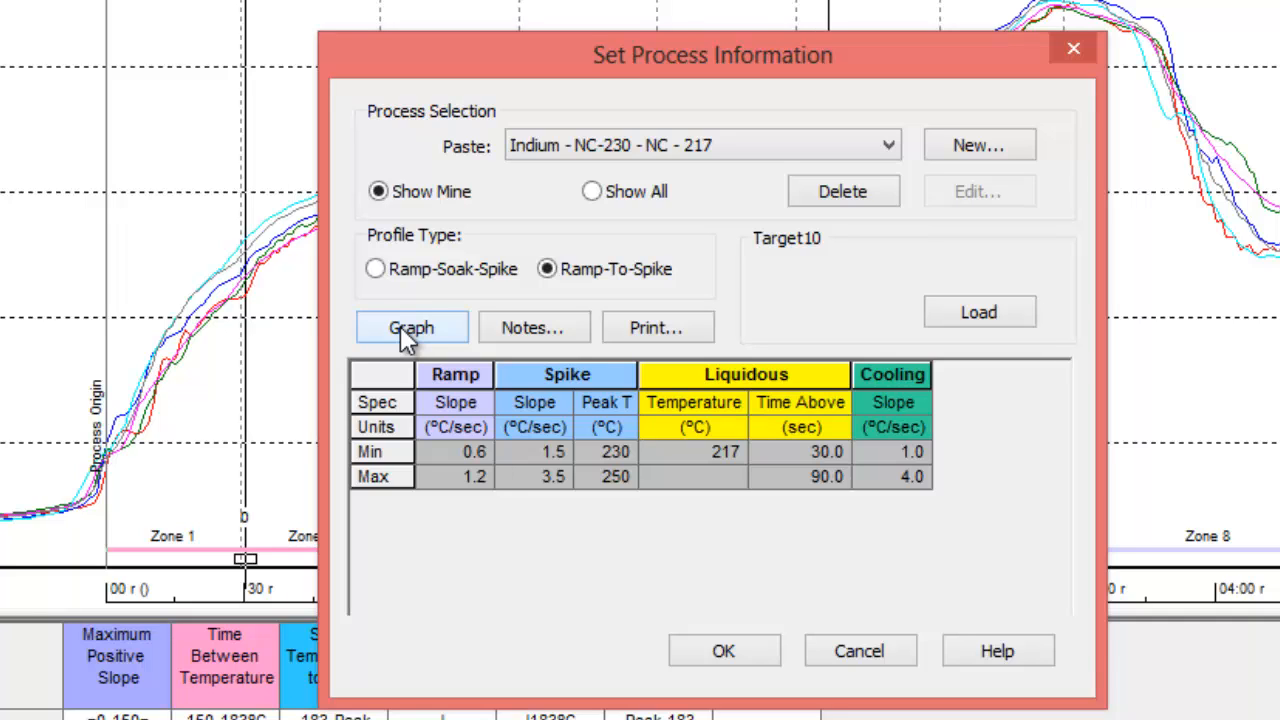
click(400, 326)
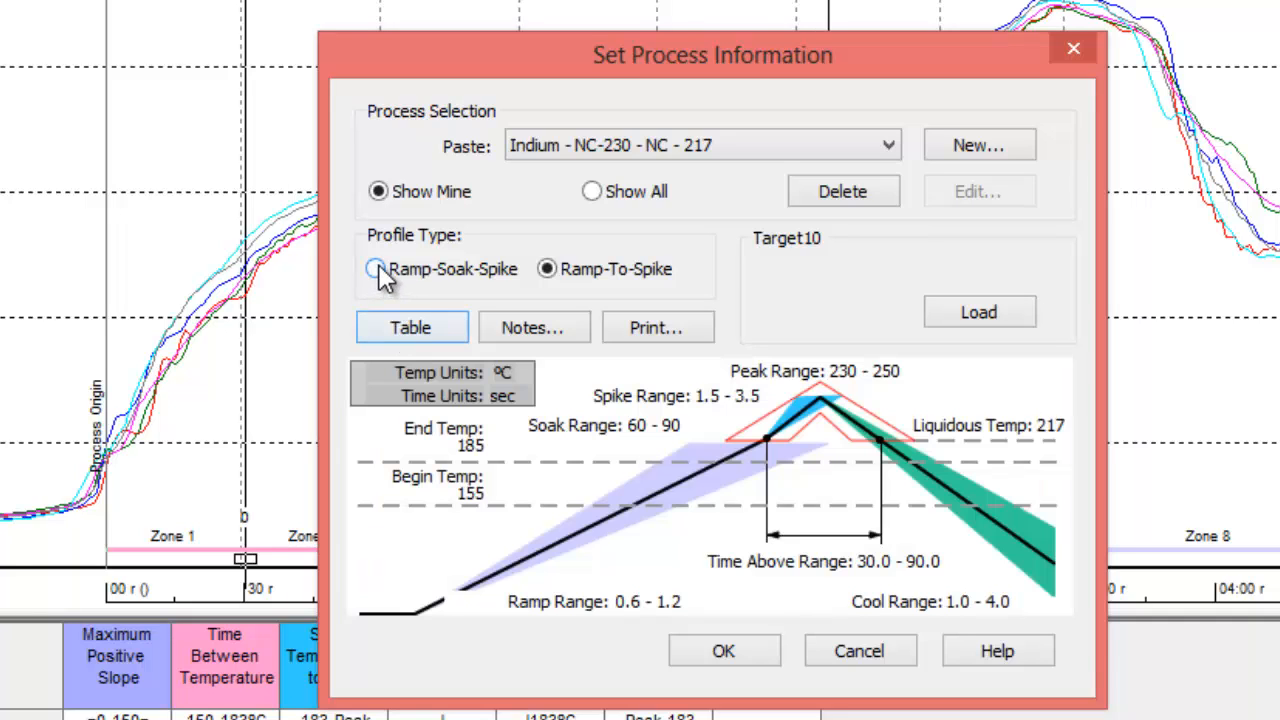
Set the profile type to Ramp-Soak-Spike, view its specification table, and apply the process information to the run.
click(377, 266)
click(399, 328)
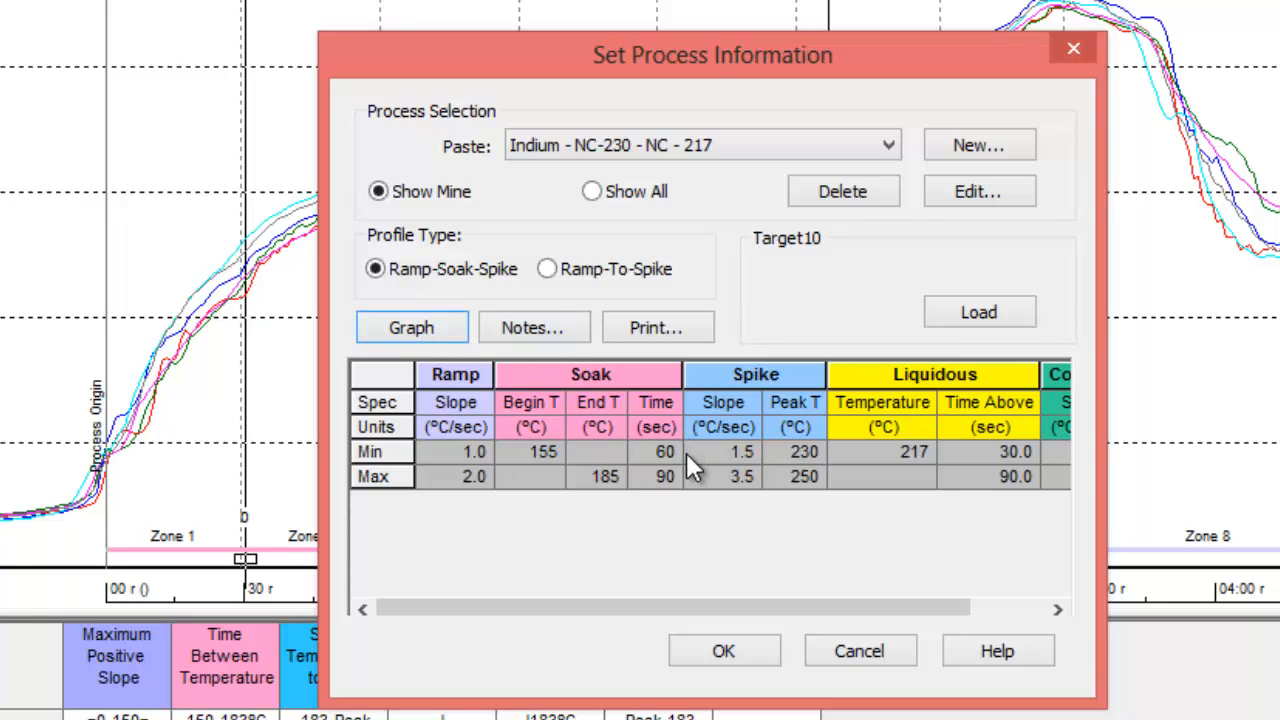
click(722, 650)
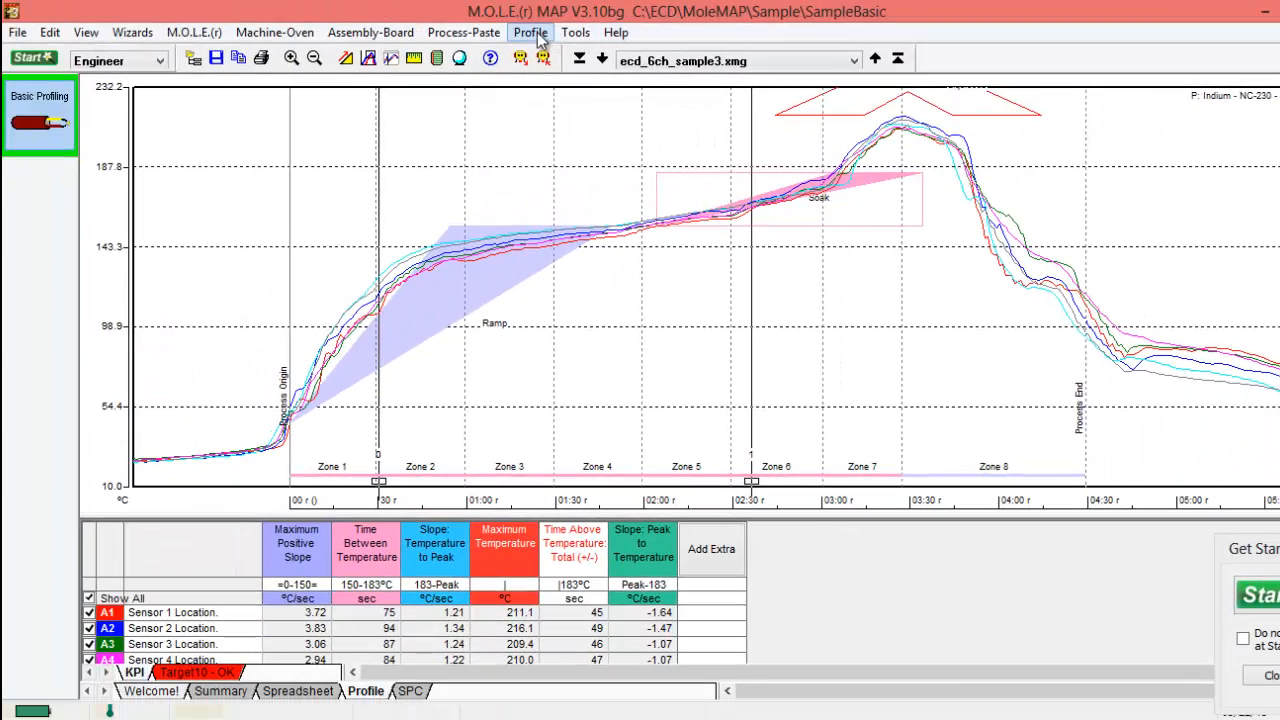
Check which Target10 process items are set to show on the profile, keeping the current options.
click(530, 32)
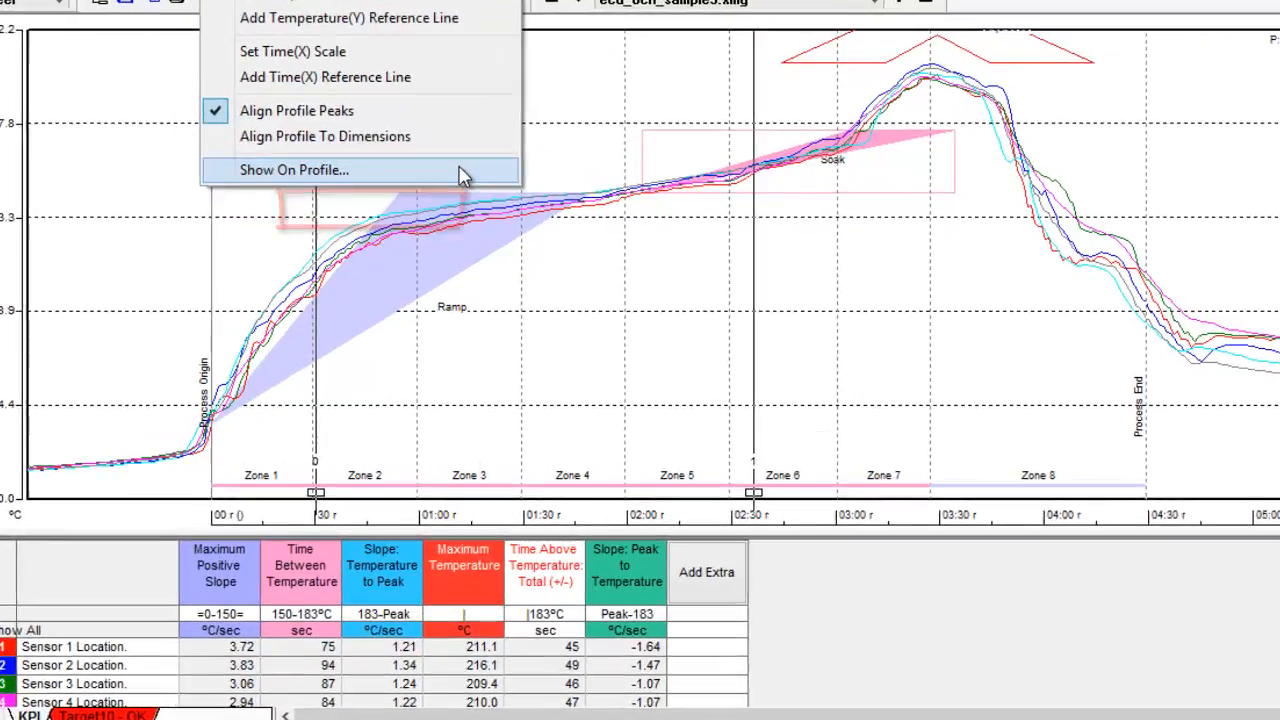
click(501, 208)
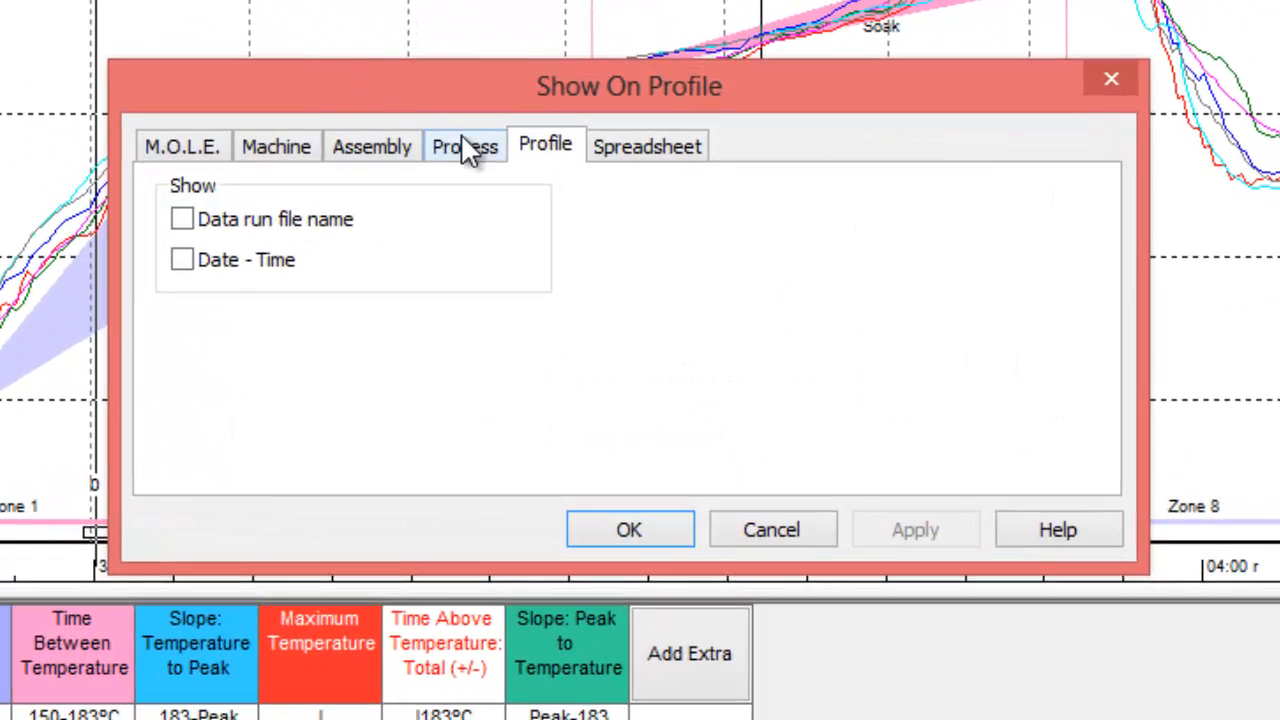
click(478, 152)
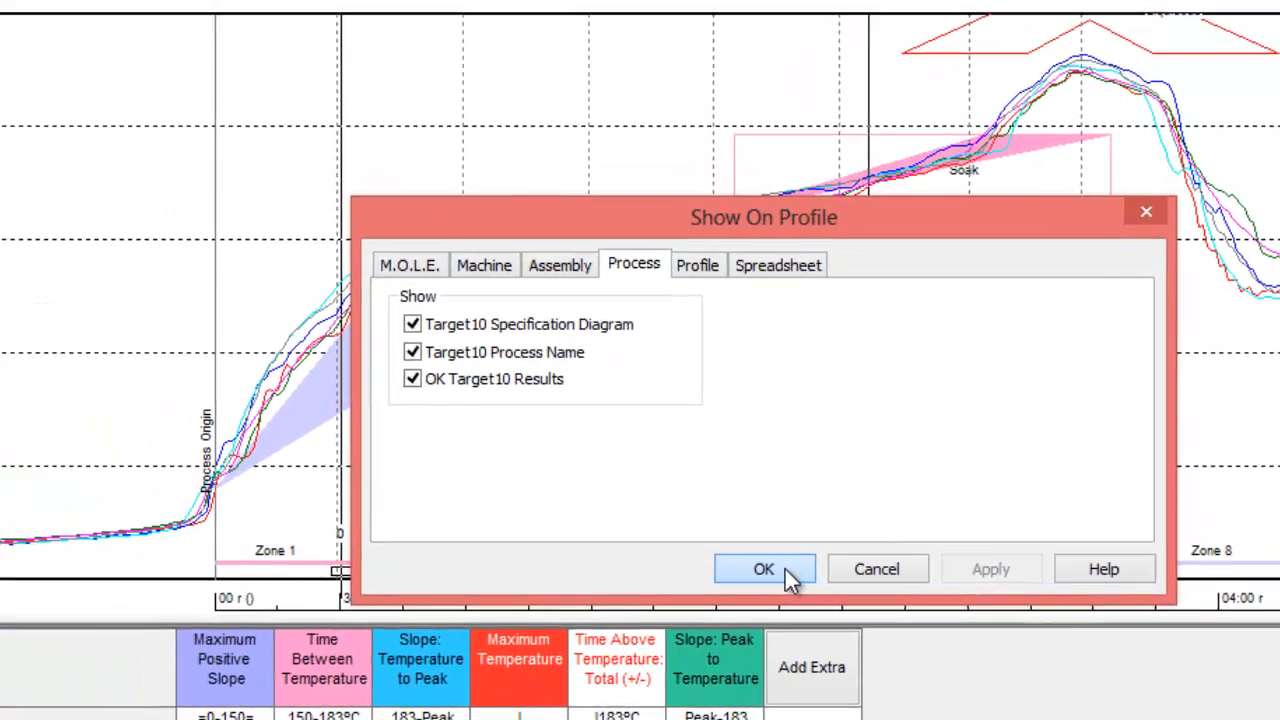
click(655, 529)
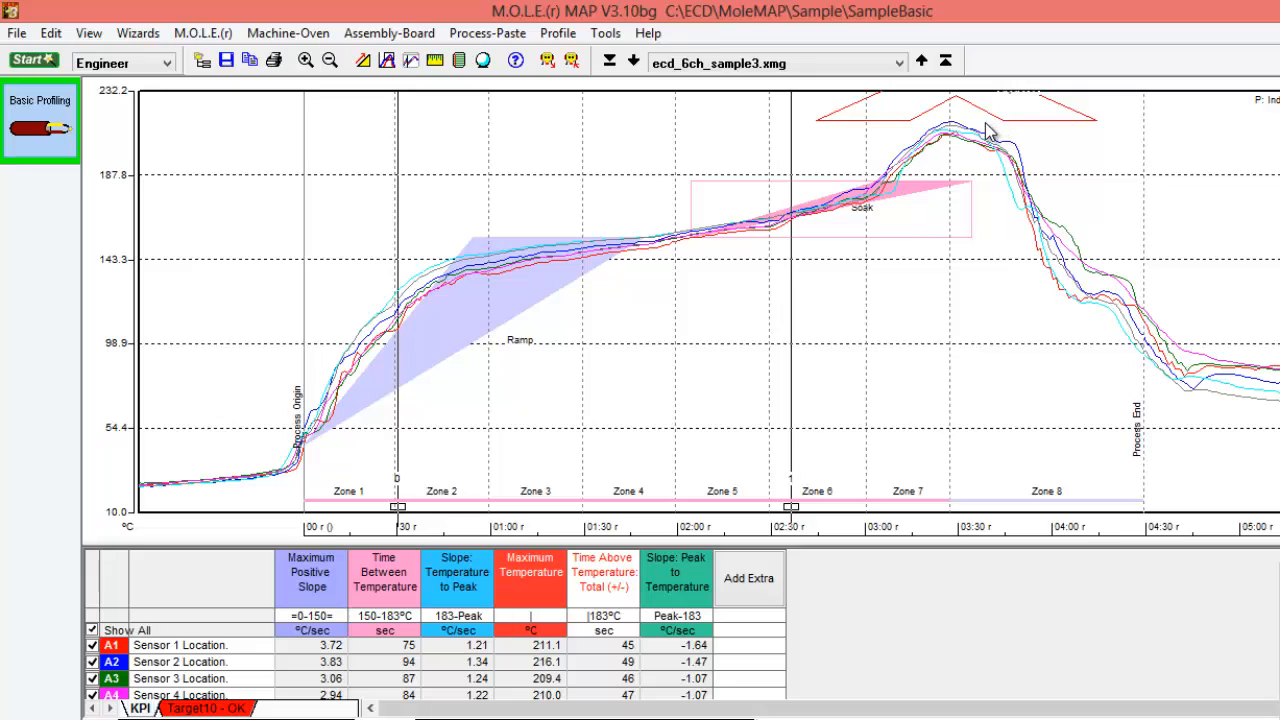
Reopen the process information settings for the current run.
click(527, 41)
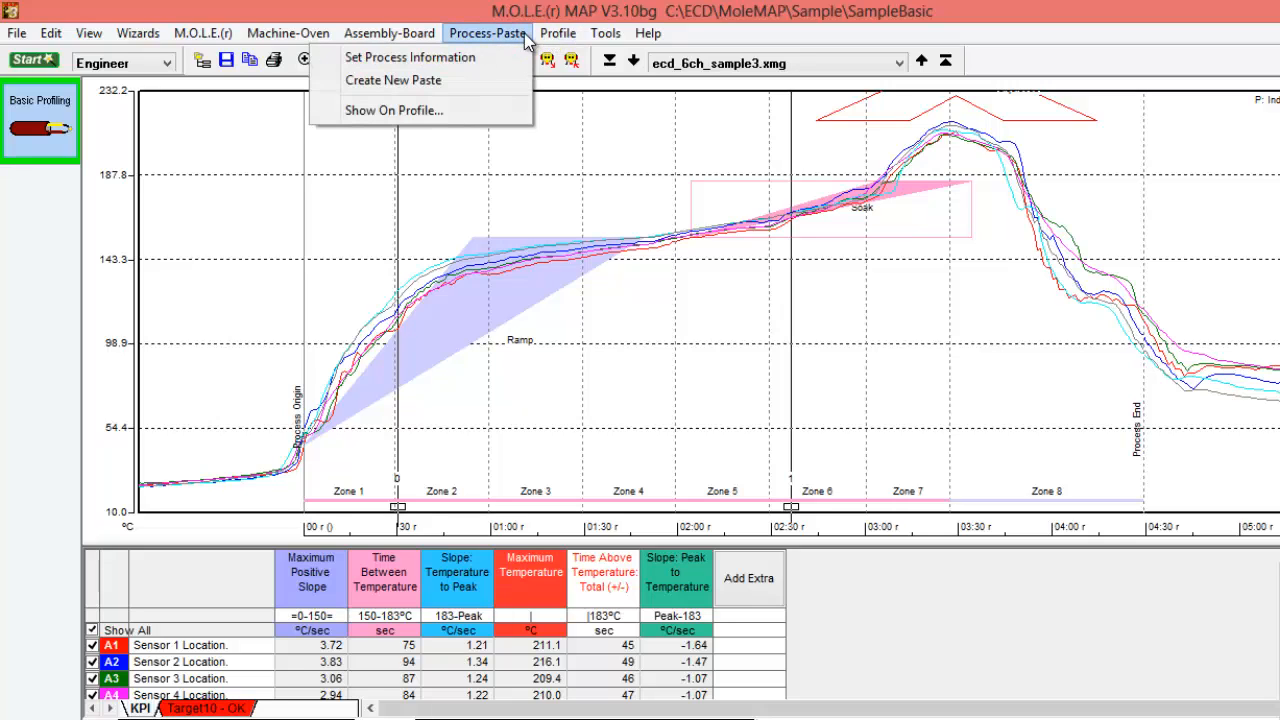
click(473, 60)
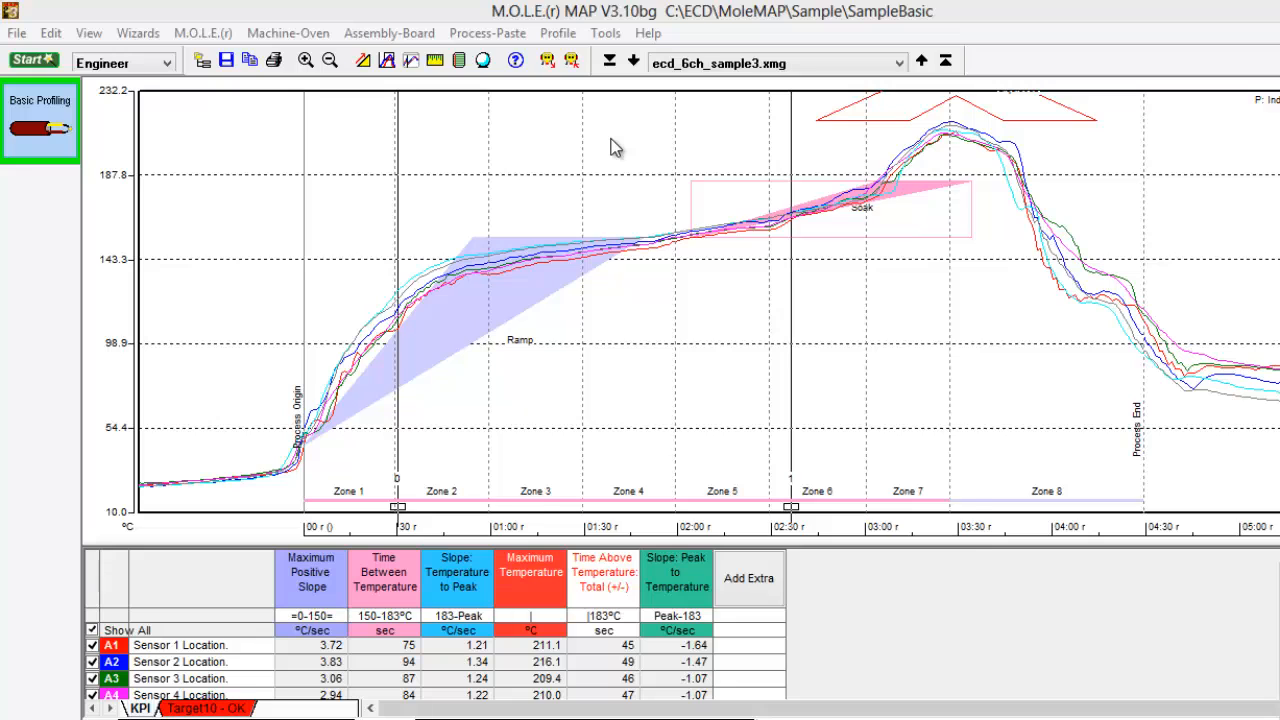